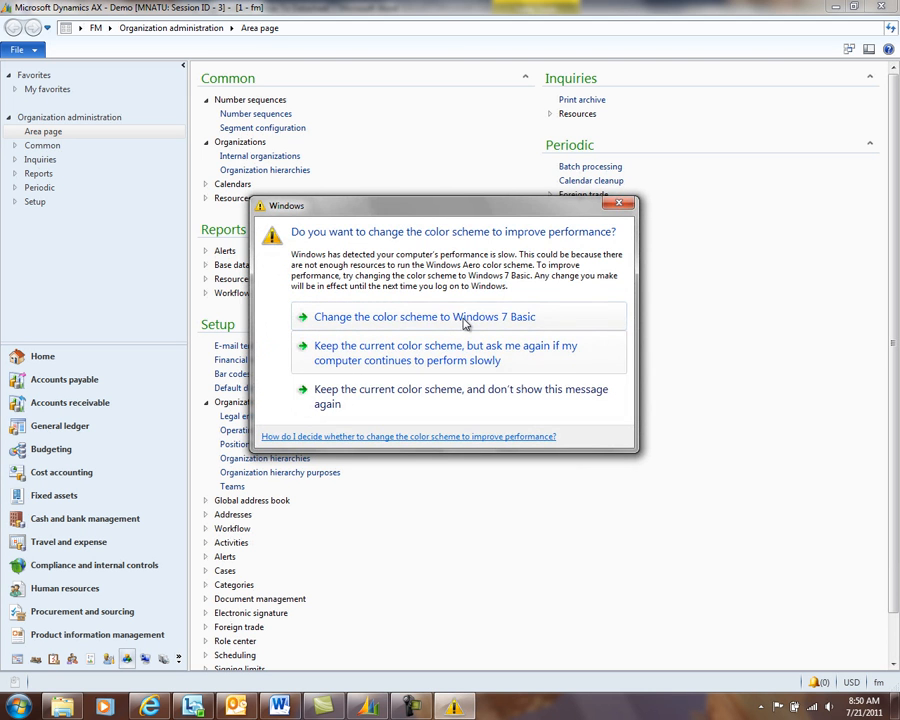
Keep the current Windows color scheme but allow the prompt again if the computer continues to perform slowly
{"action": "left_click", "coordinate": [465, 361]}
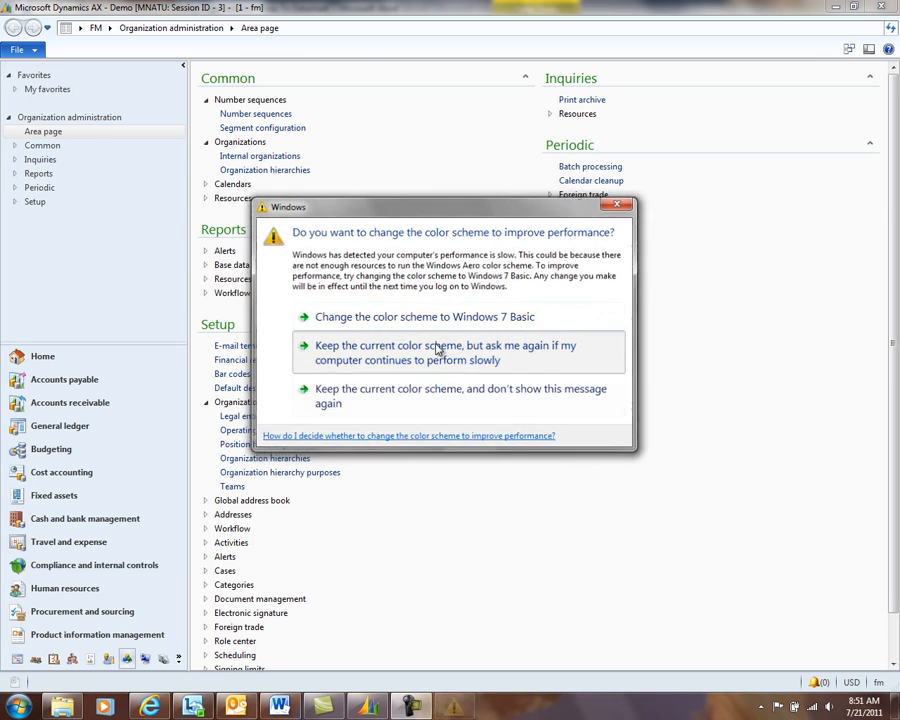
{"action": "left_click", "coordinate": [440, 346]}
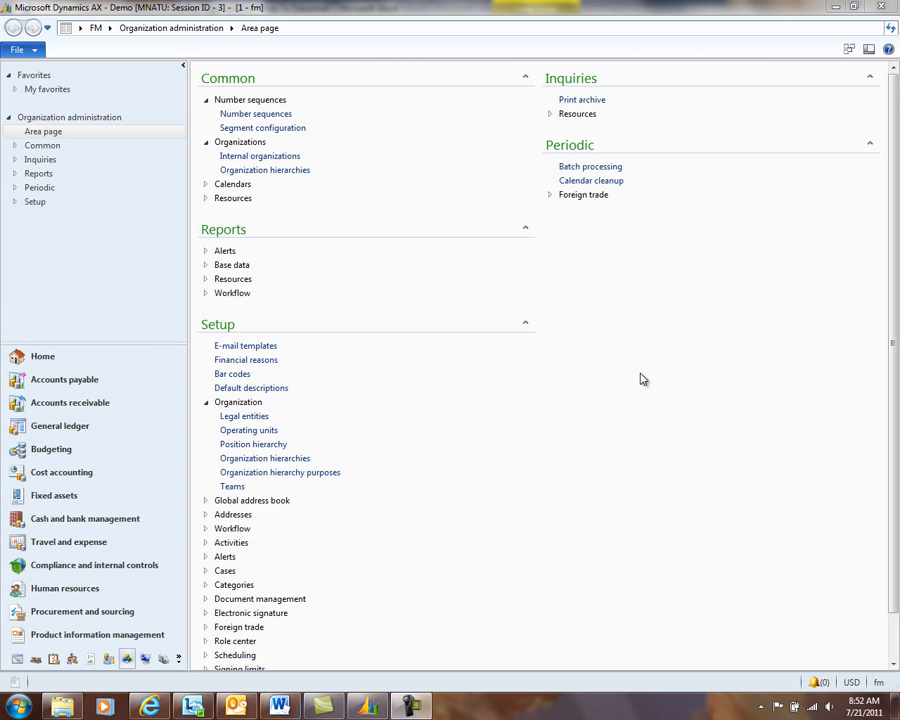
{"action": "left_click", "coordinate": [547, 364]}
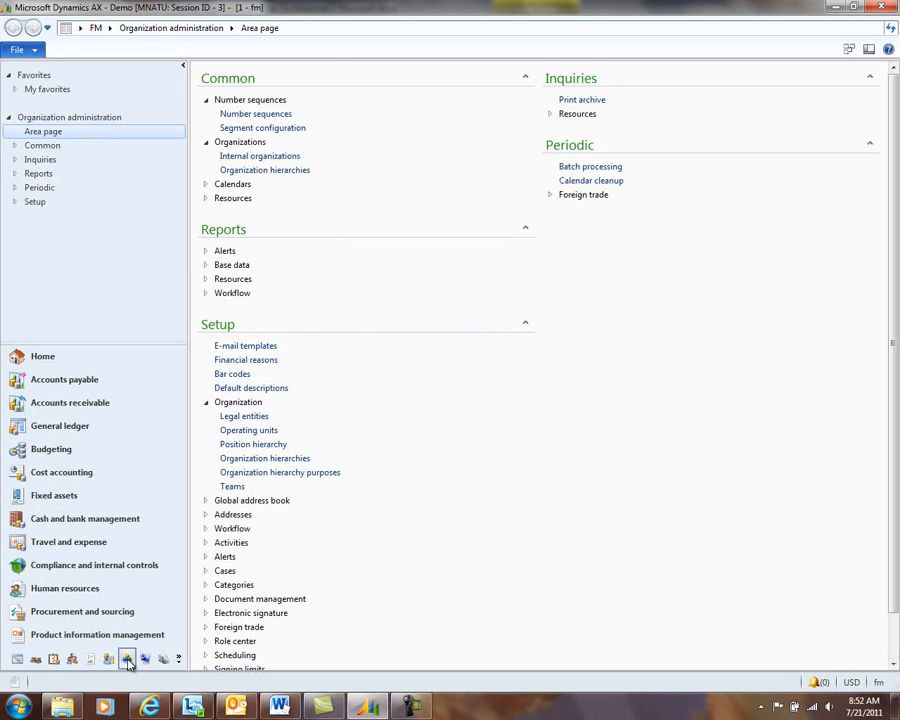
{"action": "left_click", "coordinate": [882, 8]}
{"action": "left_click", "coordinate": [12, 710]}
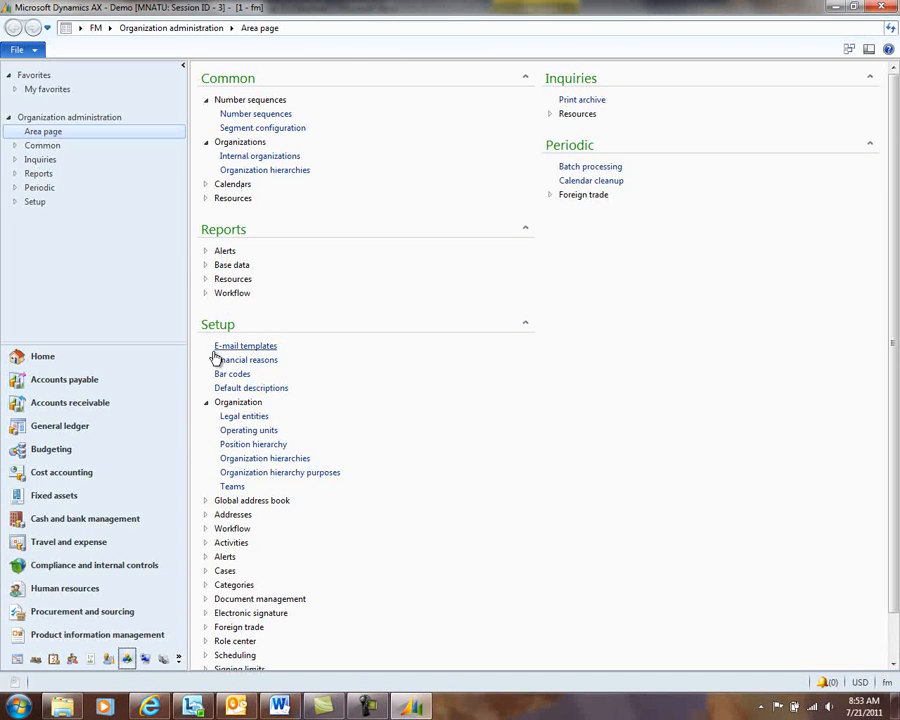
Open the Legal entities setup form and keep the current color scheme without showing the performance message again
{"action": "left_click", "coordinate": [206, 403]}
{"action": "left_click", "coordinate": [206, 403]}
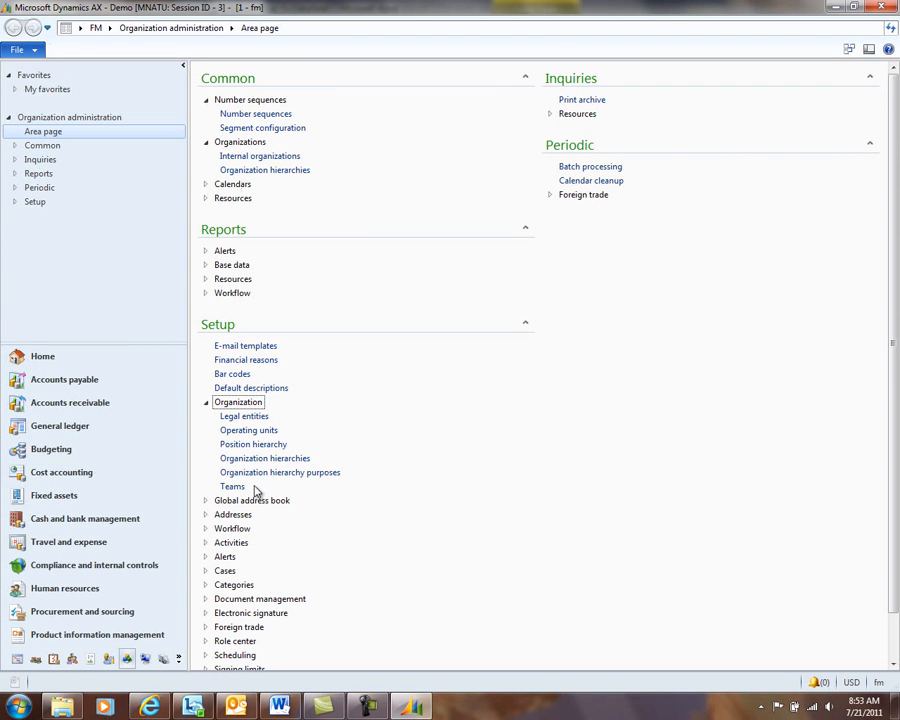
{"action": "left_click", "coordinate": [244, 417]}
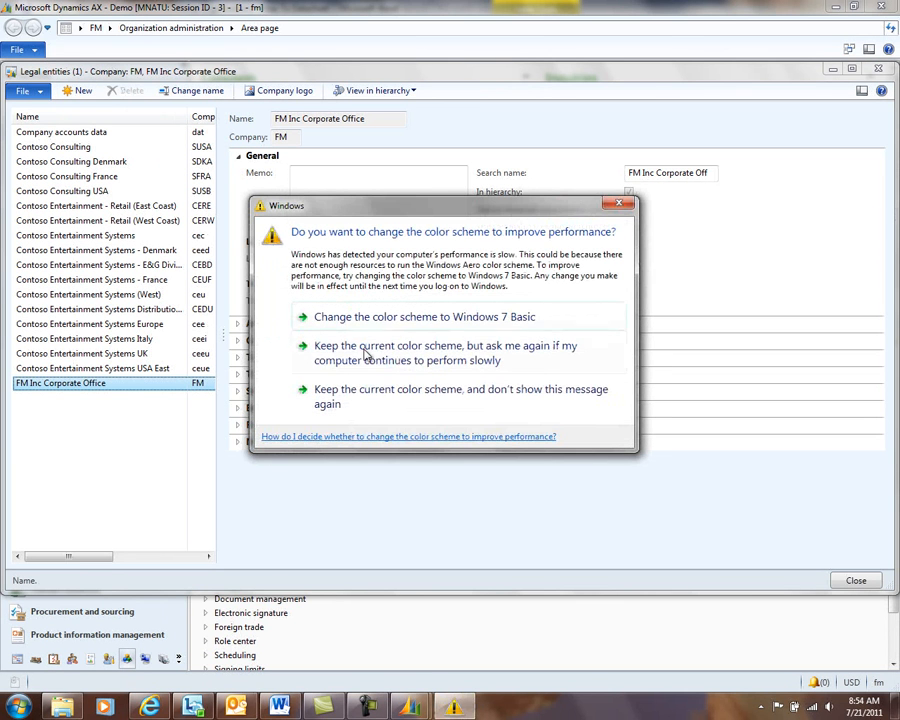
{"action": "left_click", "coordinate": [370, 399]}
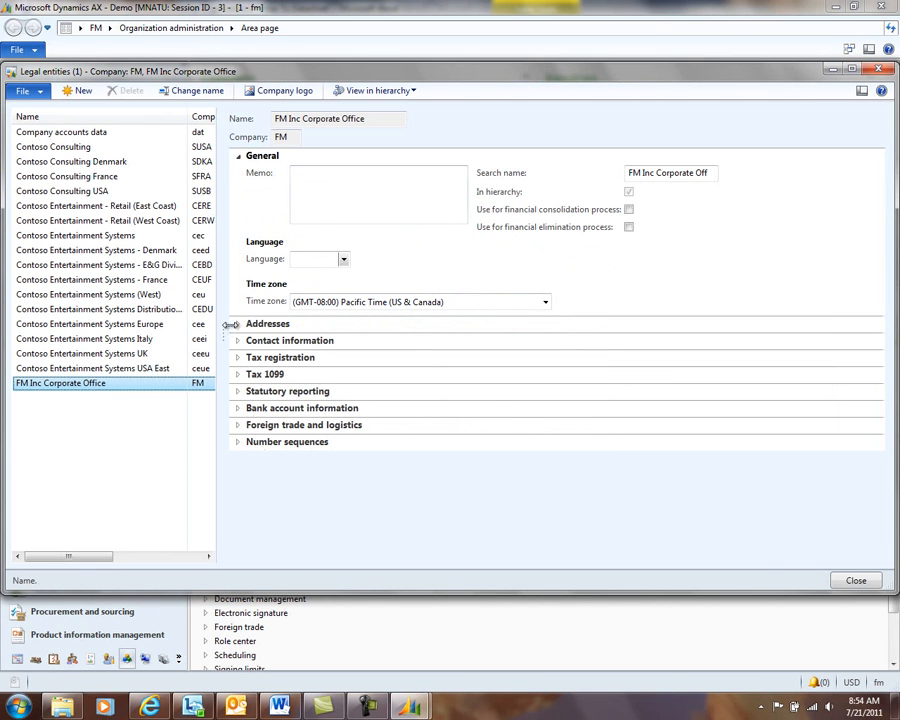
{"action": "left_click_drag", "start_coordinate": [224, 335], "coordinate": [288, 343]}
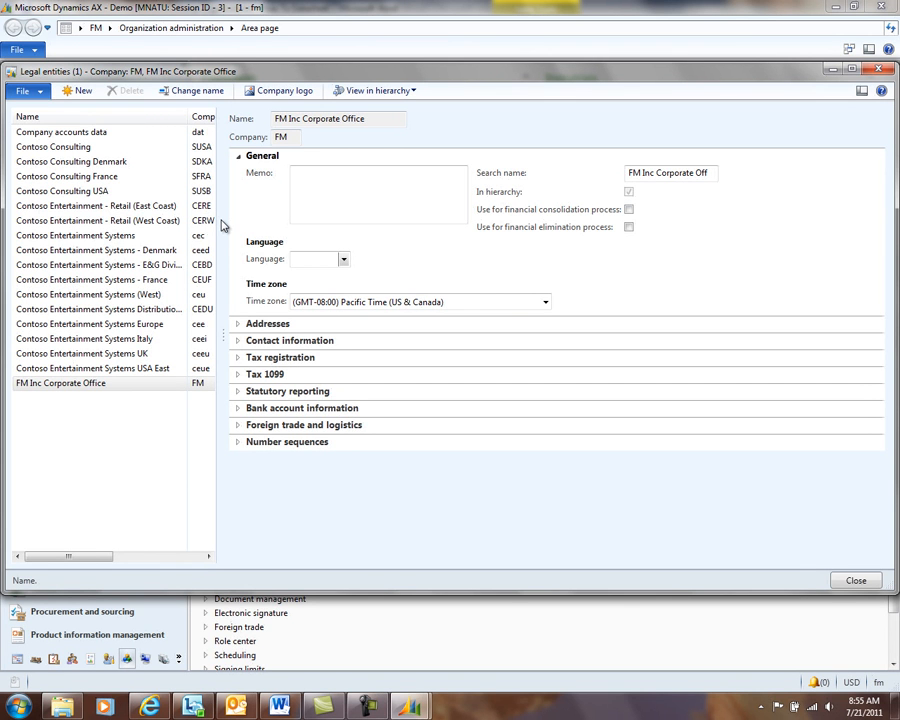
Create a new legal entity named TestLegalEntity with company code TLE and country/region USA
{"action": "left_click", "coordinate": [80, 92]}
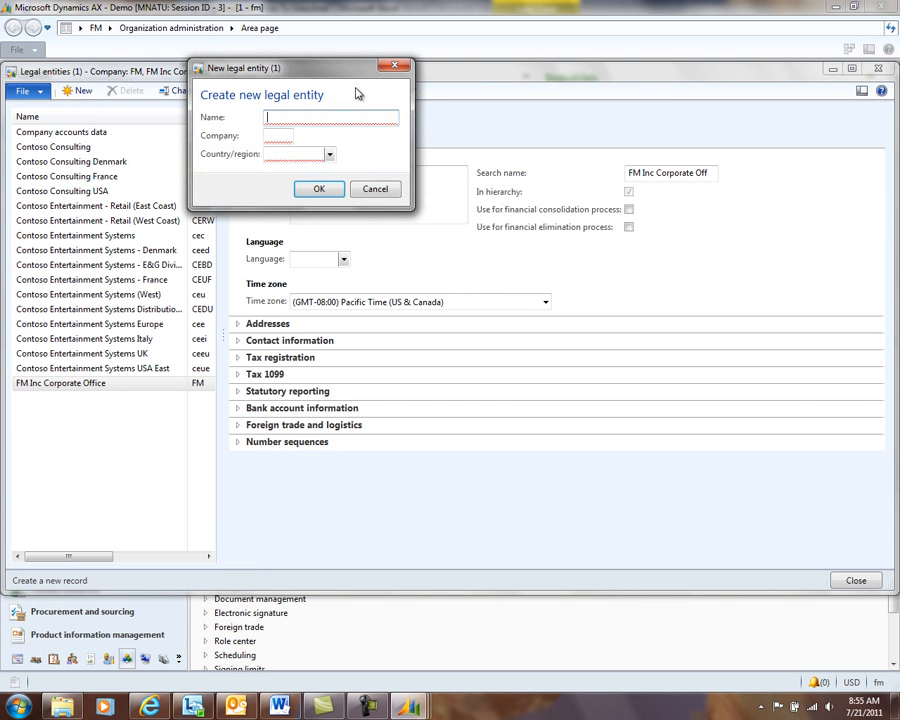
{"action": "type", "text": "TestLegalEntity"}
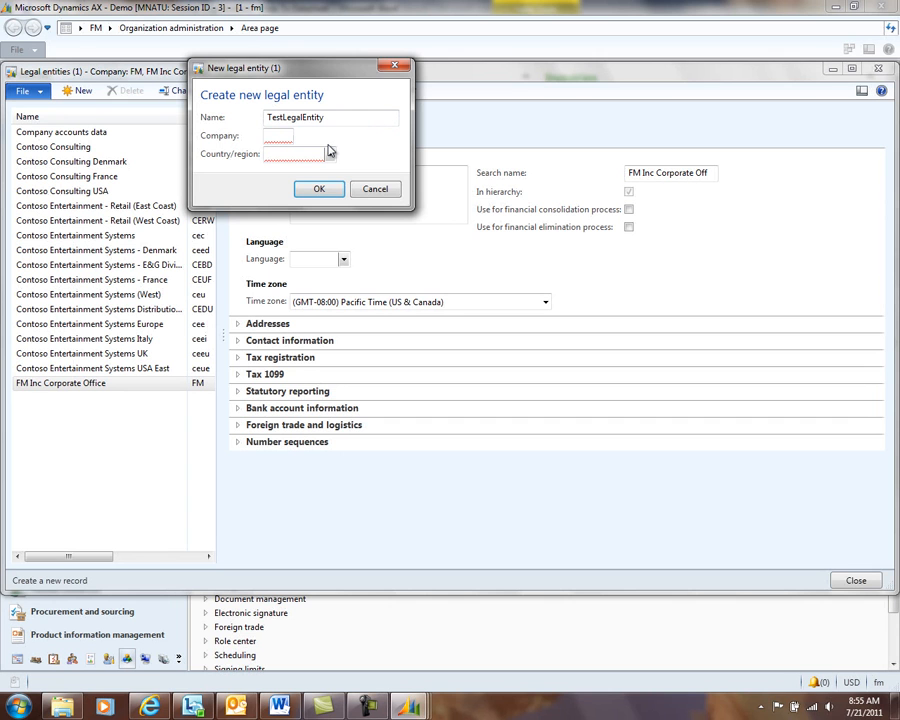
{"action": "type", "text": "TLE"}
{"action": "mouse_move", "coordinate": [327, 153]}
{"action": "left_click", "coordinate": [330, 156]}
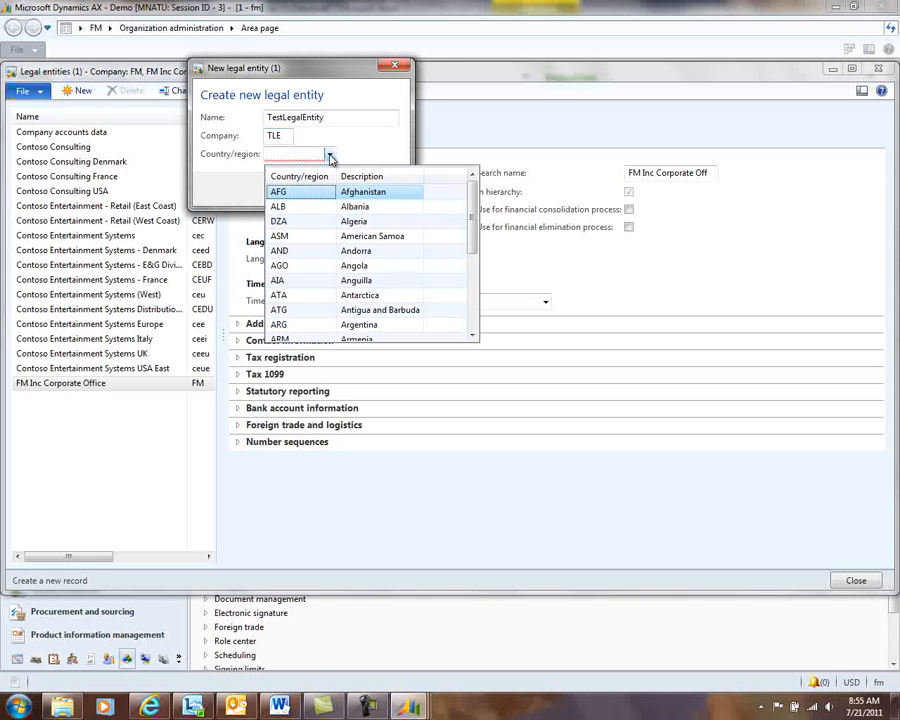
{"action": "scroll", "coordinate": [477, 243], "scroll_direction": "down", "scroll_amount": 3}
{"action": "left_click_drag", "start_coordinate": [477, 243], "coordinate": [473, 315]}
{"action": "left_click", "coordinate": [472, 325]}
{"action": "left_click", "coordinate": [472, 325]}
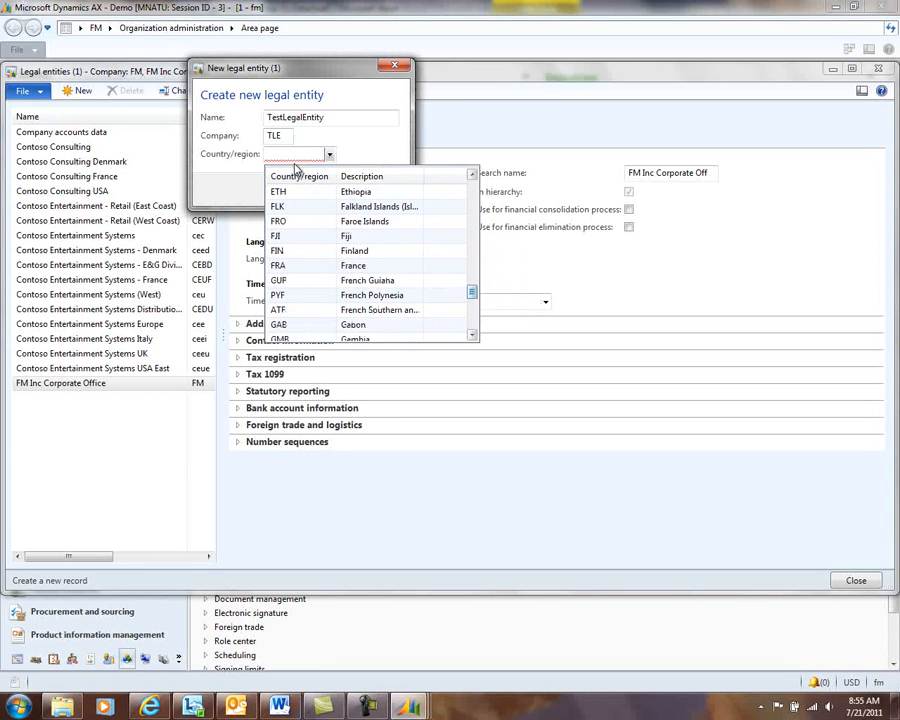
{"action": "left_click", "coordinate": [292, 158]}
{"action": "type", "text": "USA"}
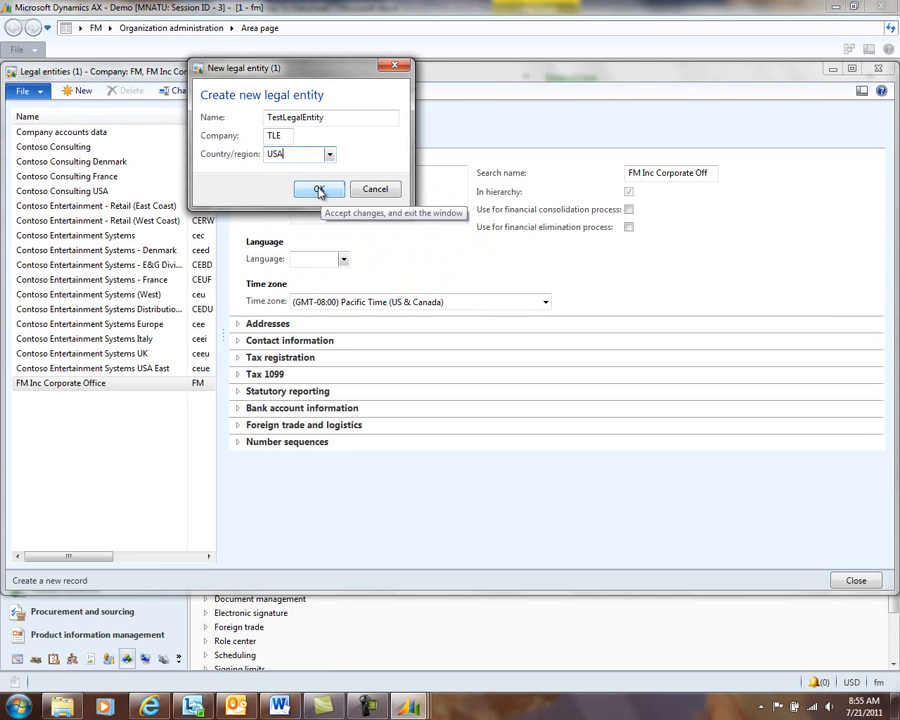
{"action": "left_click", "coordinate": [319, 191]}
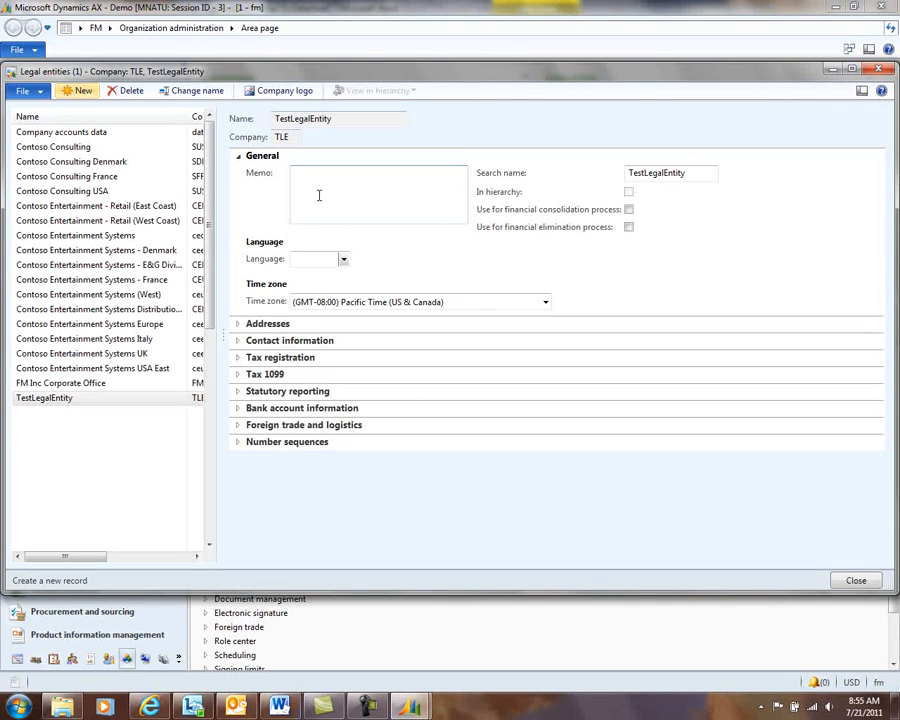
Review the new legal entity's contact information, tax registration, Tax 1099 and address details, and close the legal entities form
{"action": "left_click", "coordinate": [240, 342]}
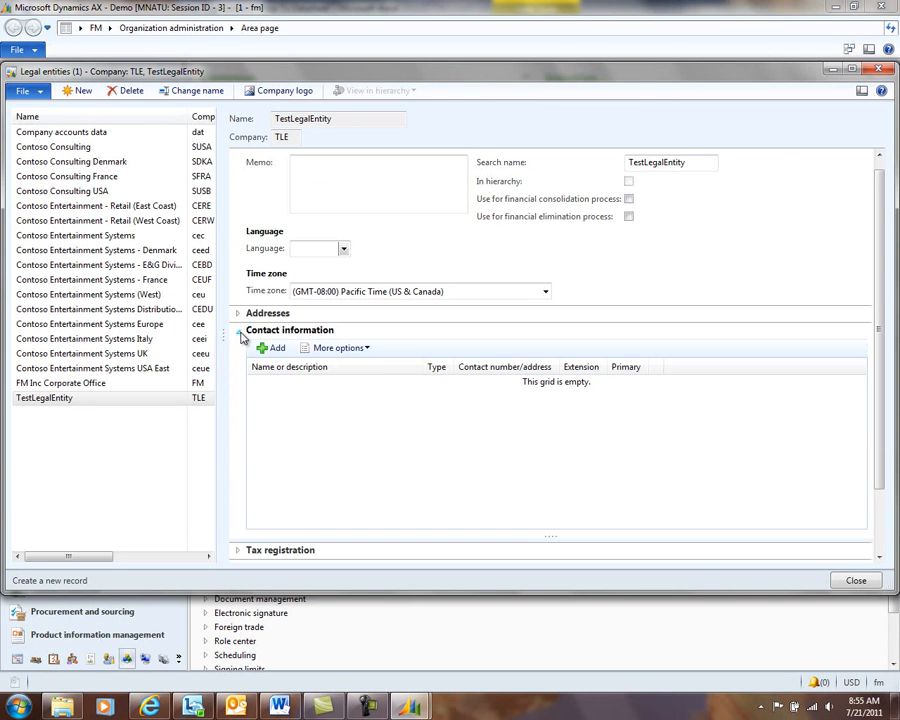
{"action": "left_click", "coordinate": [240, 338]}
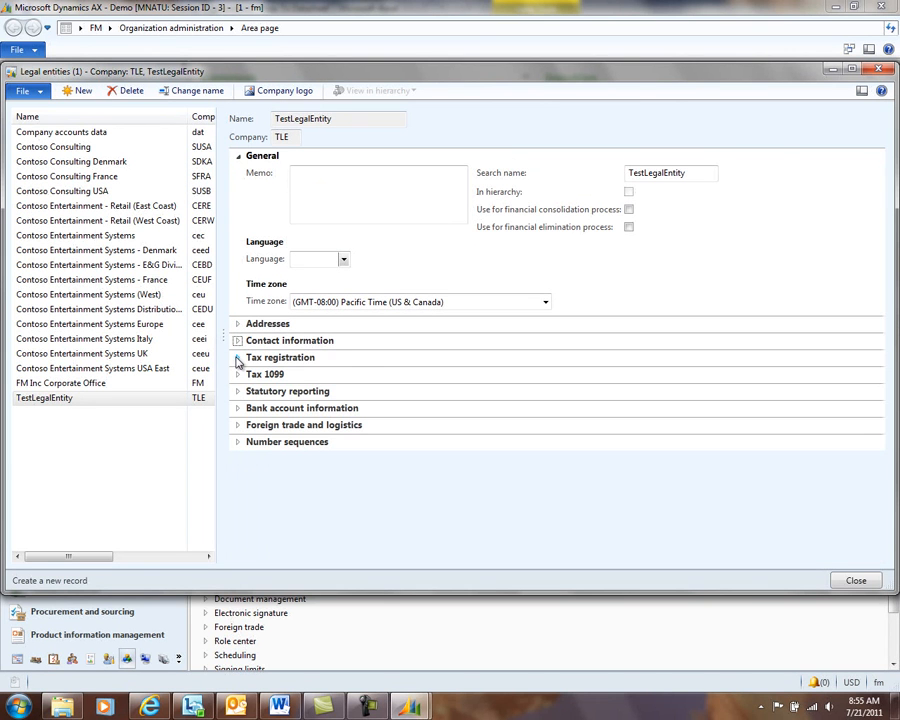
{"action": "left_click", "coordinate": [238, 358]}
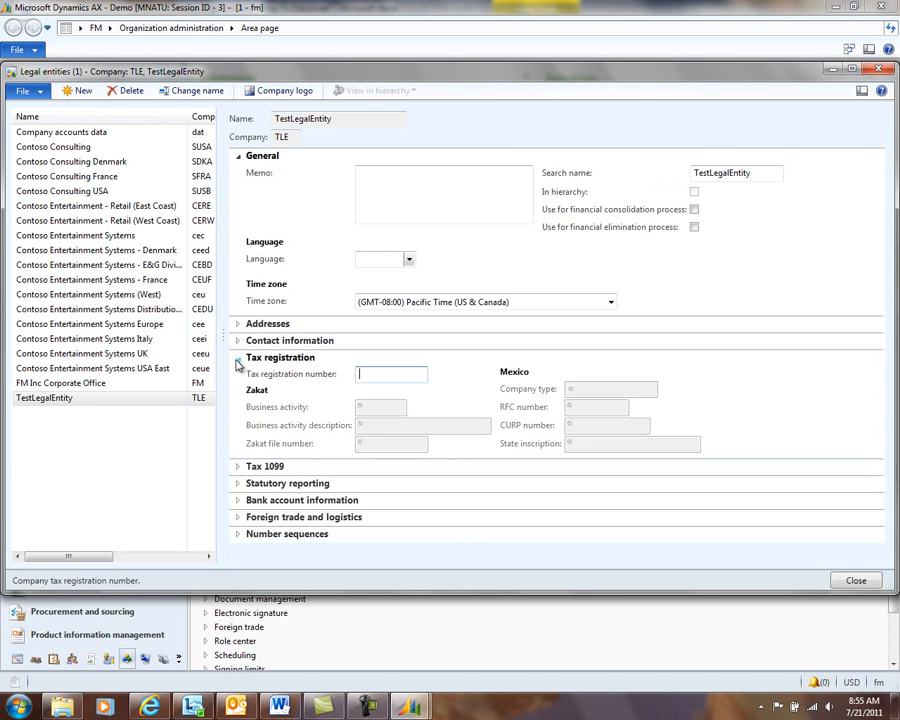
{"action": "left_click", "coordinate": [237, 468]}
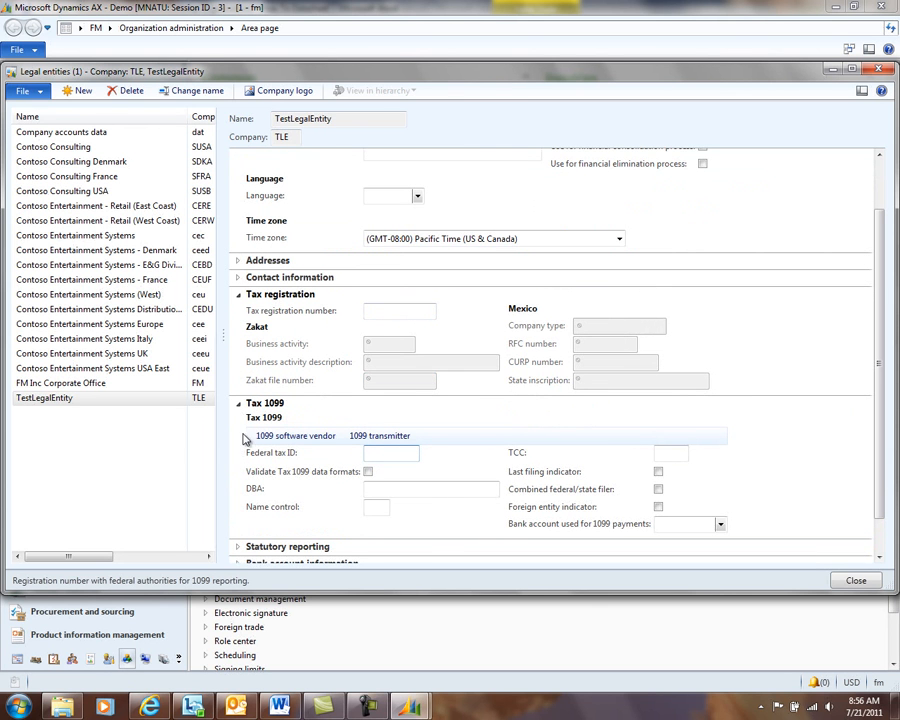
{"action": "left_click", "coordinate": [240, 404]}
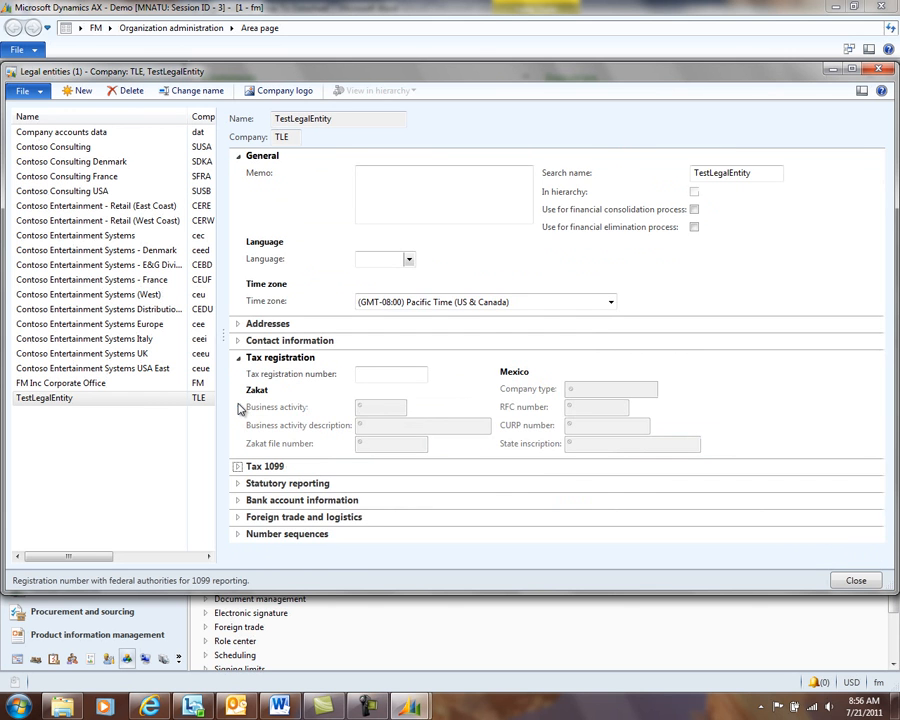
{"action": "left_click", "coordinate": [239, 362]}
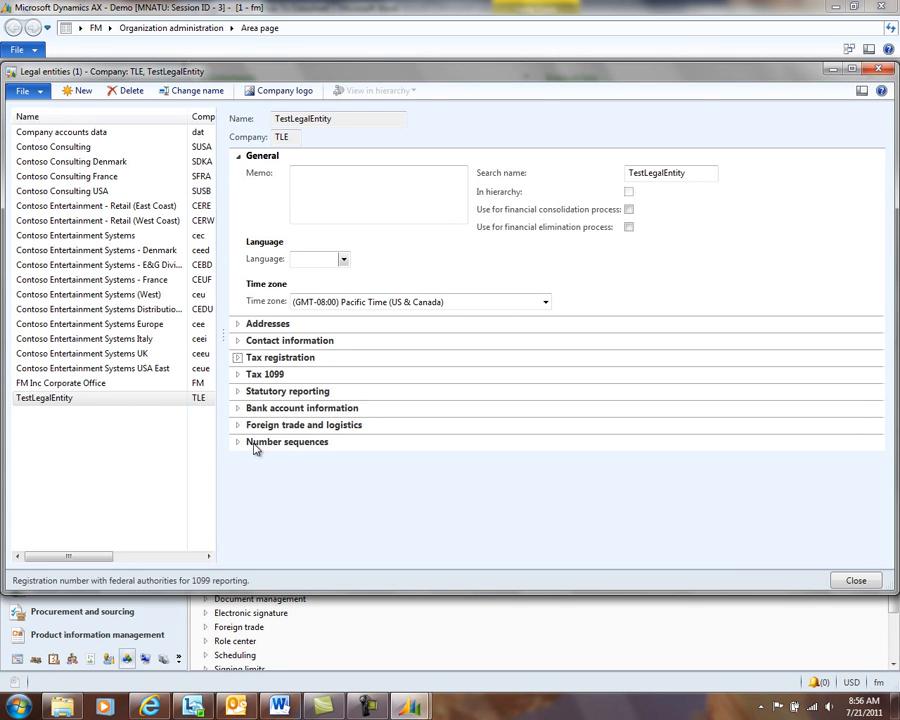
{"action": "left_click", "coordinate": [238, 324]}
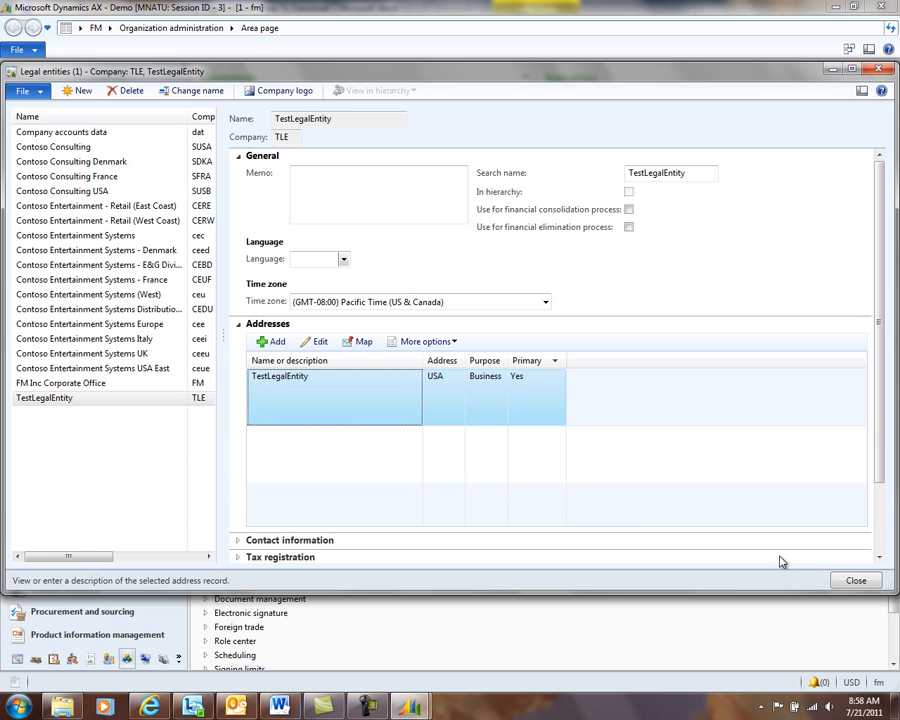
{"action": "left_click", "coordinate": [856, 580]}
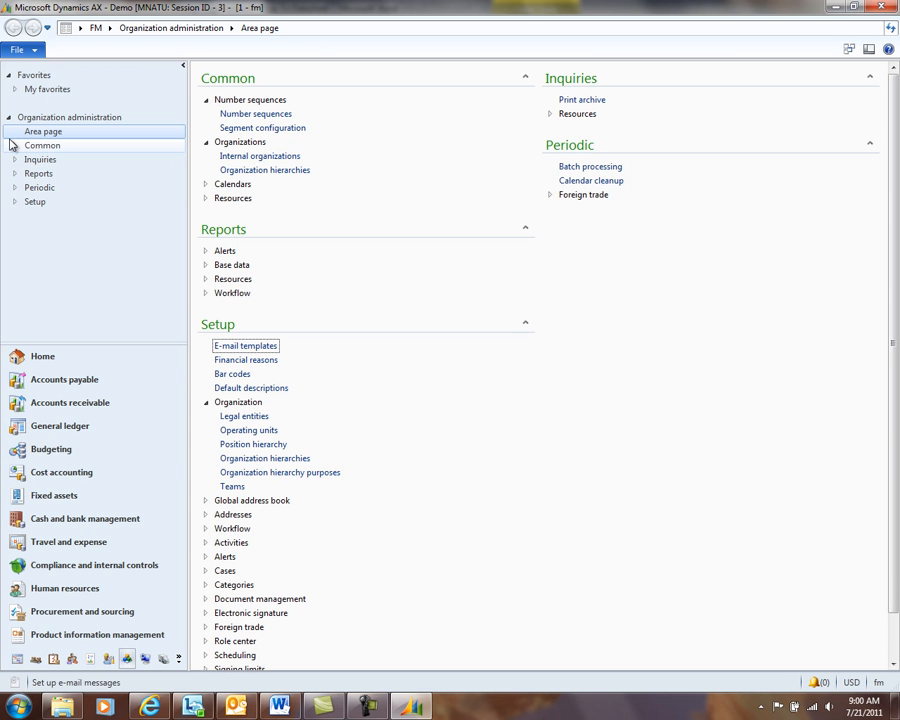
Open the operating units form and start a new operating unit of type Branch
{"action": "left_click", "coordinate": [250, 430]}
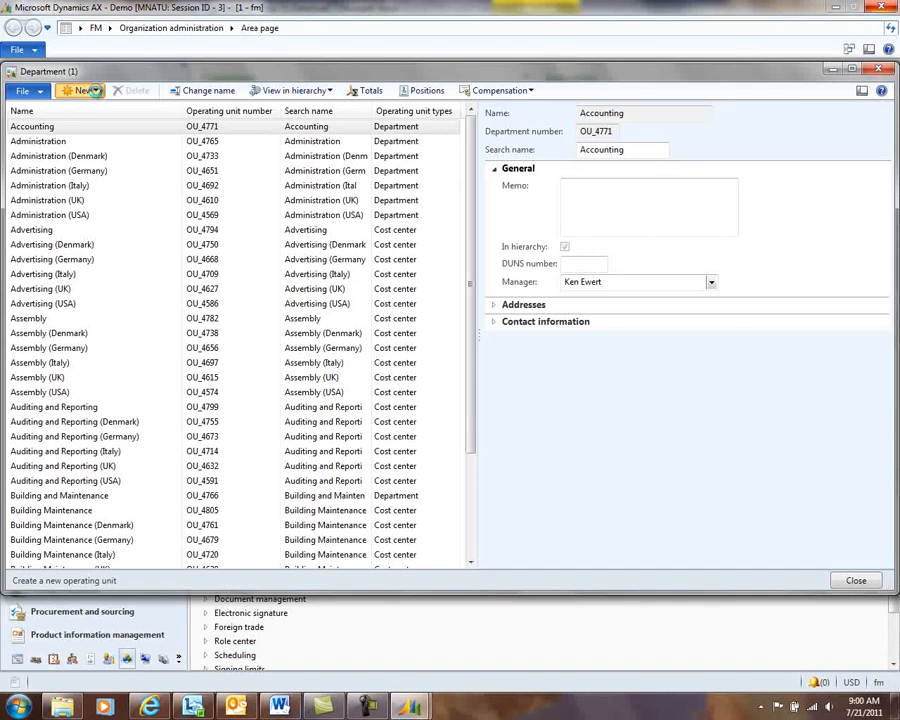
{"action": "left_click", "coordinate": [93, 91]}
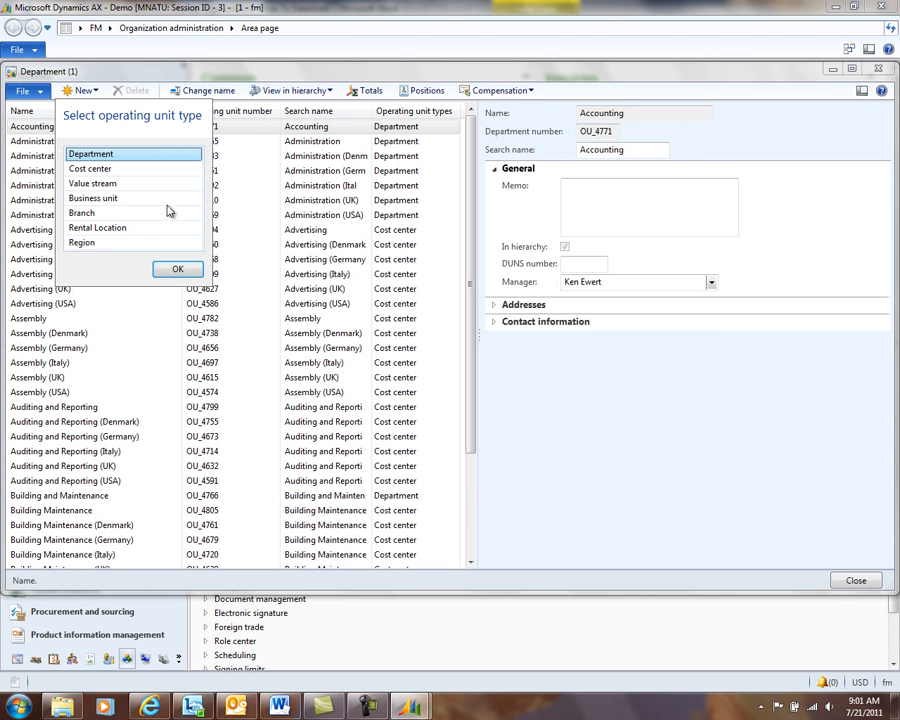
{"action": "left_click", "coordinate": [100, 213]}
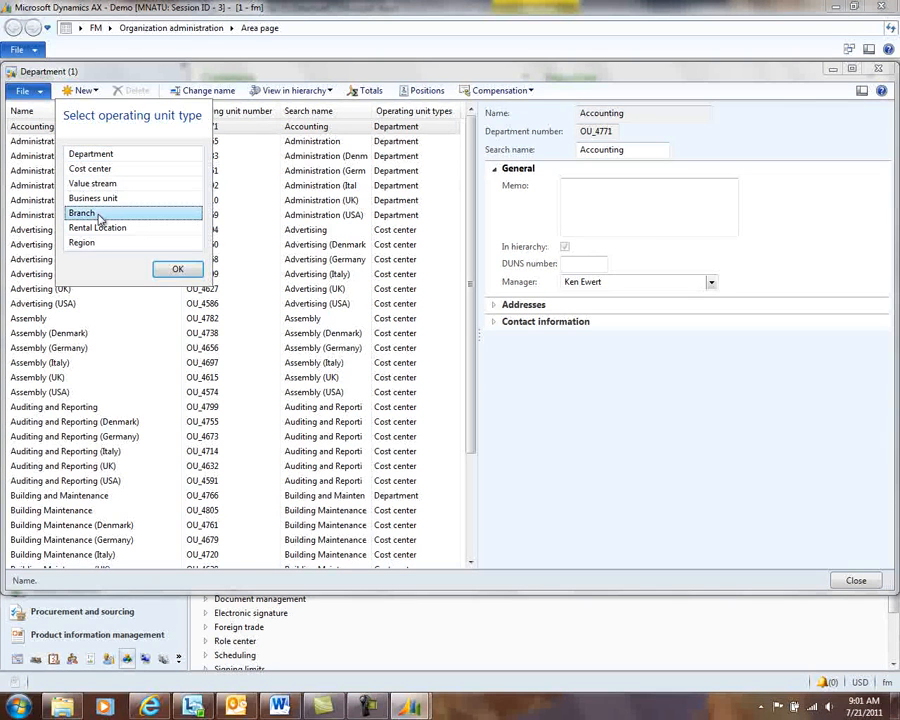
{"action": "left_click", "coordinate": [170, 271]}
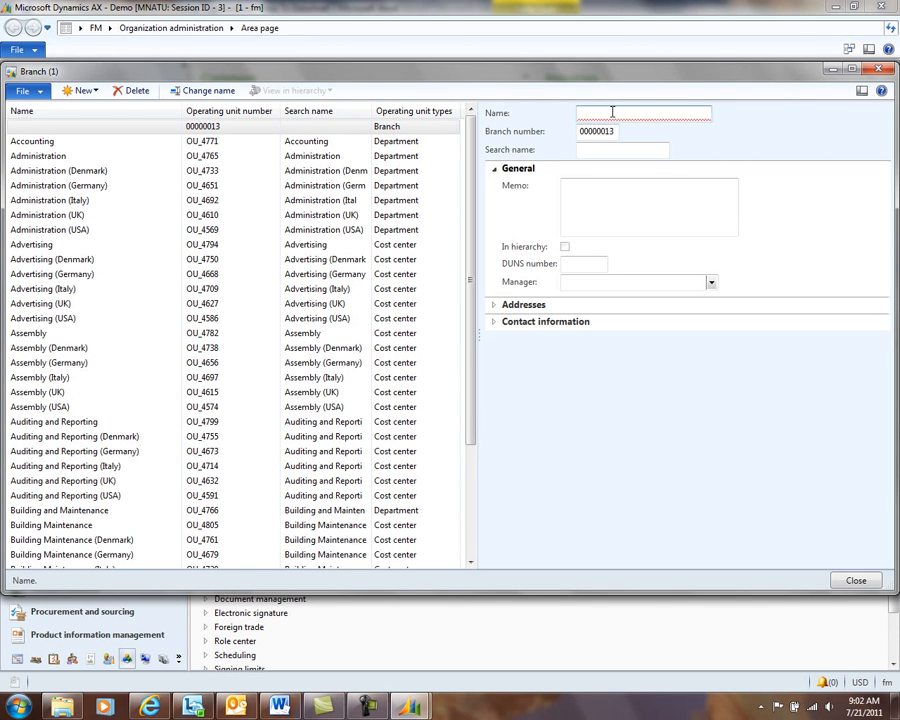
Name the new branch Bellevue, with Bellevue as its search name
{"action": "type", "text": "Bee"}
{"action": "type", "text": "lle"}
{"action": "type", "text": "vue"}
{"action": "left_click", "coordinate": [611, 153]}
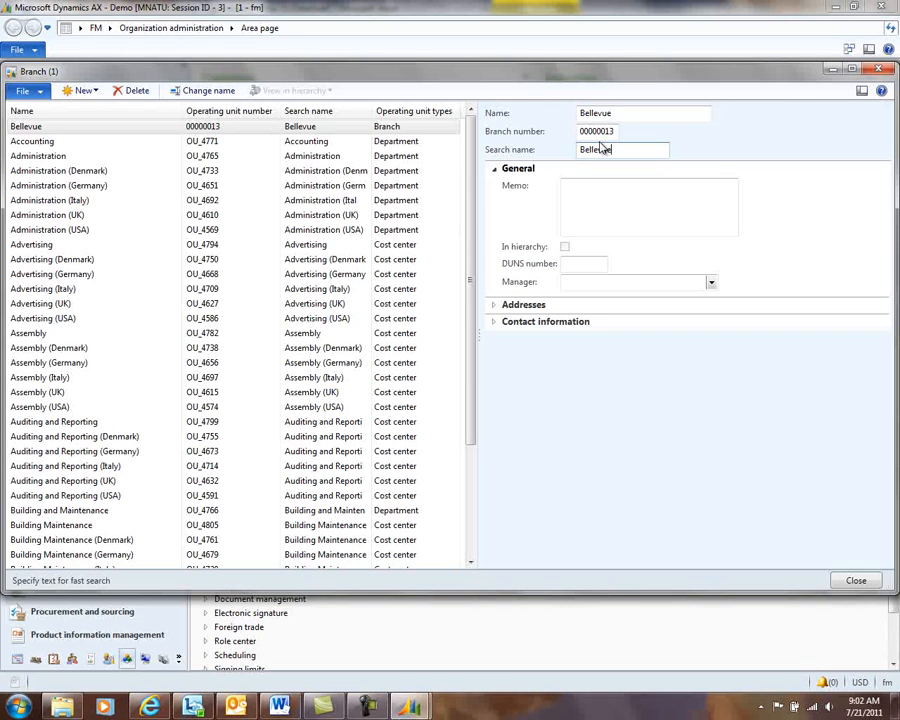
{"action": "left_click", "coordinate": [582, 131]}
Review the Bellevue branch's address and contact information sections, and close the operating units form
{"action": "left_click", "coordinate": [494, 308]}
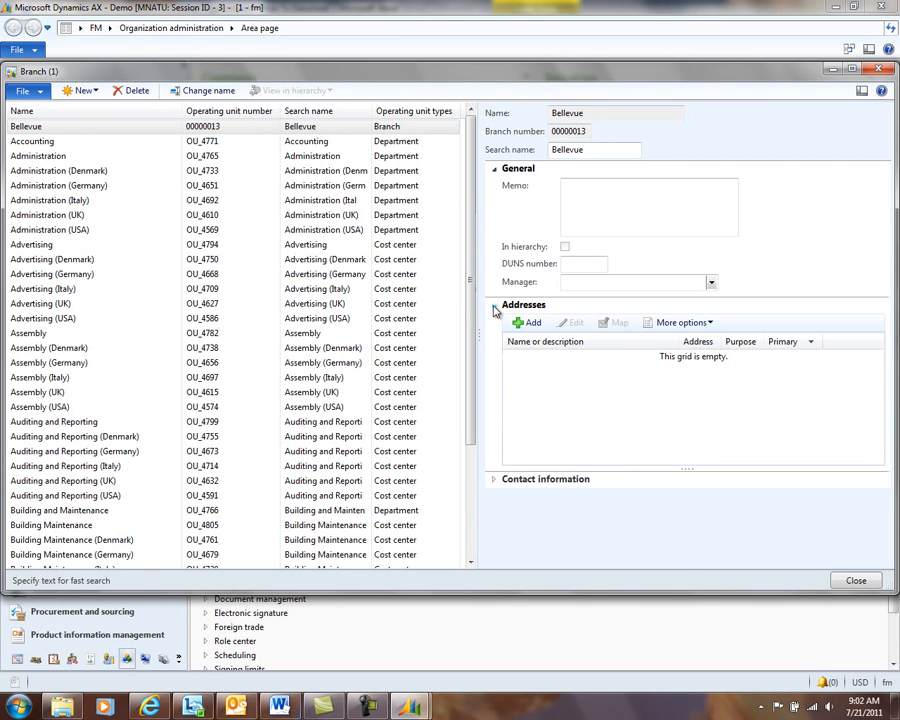
{"action": "left_click", "coordinate": [494, 479]}
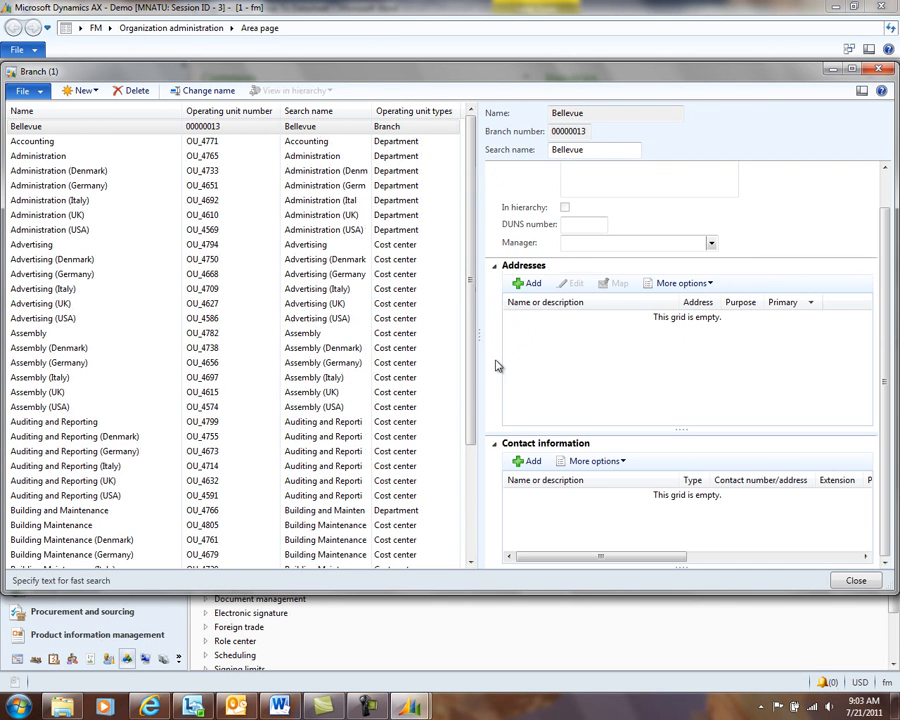
{"action": "left_click", "coordinate": [494, 272]}
{"action": "left_click", "coordinate": [494, 322]}
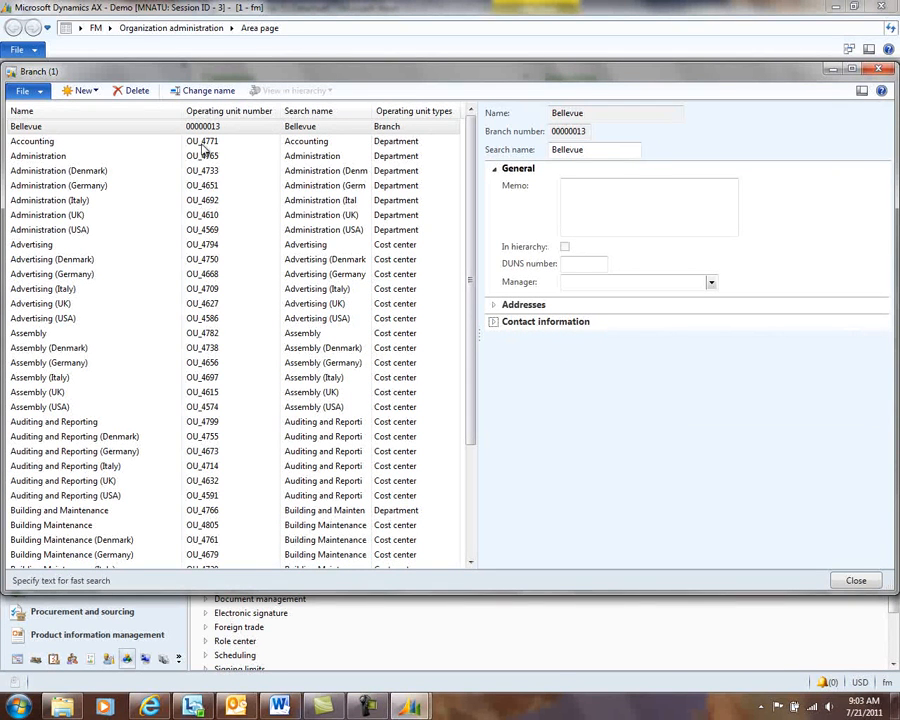
{"action": "left_click", "coordinate": [855, 581]}
Reopen the operating units, sort them by type in descending order, and view the Bellevue branch and Redmond rental location
{"action": "left_click", "coordinate": [249, 431]}
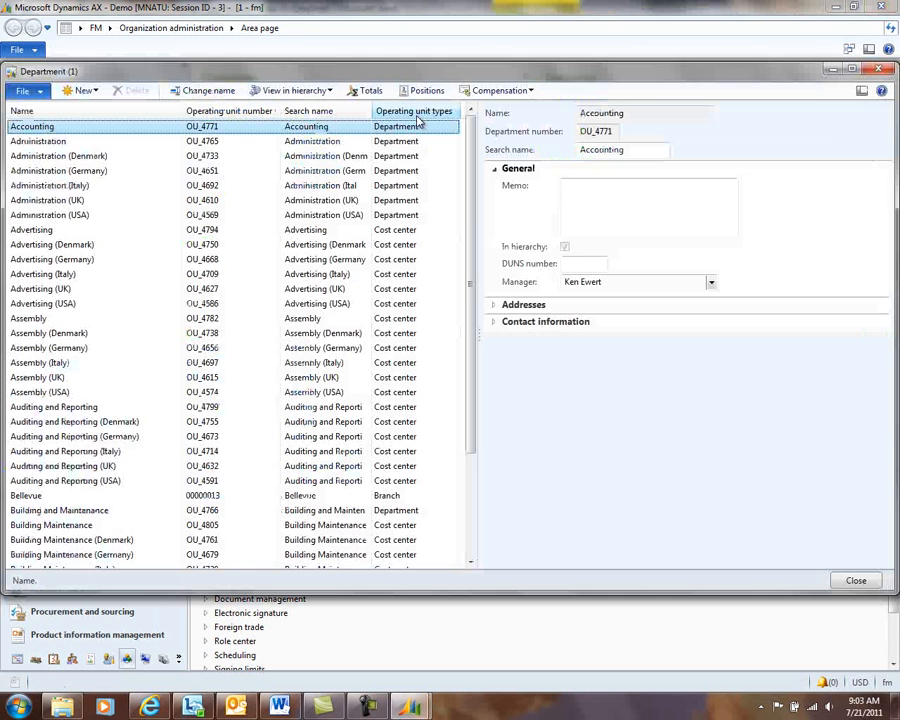
{"action": "left_click", "coordinate": [410, 111]}
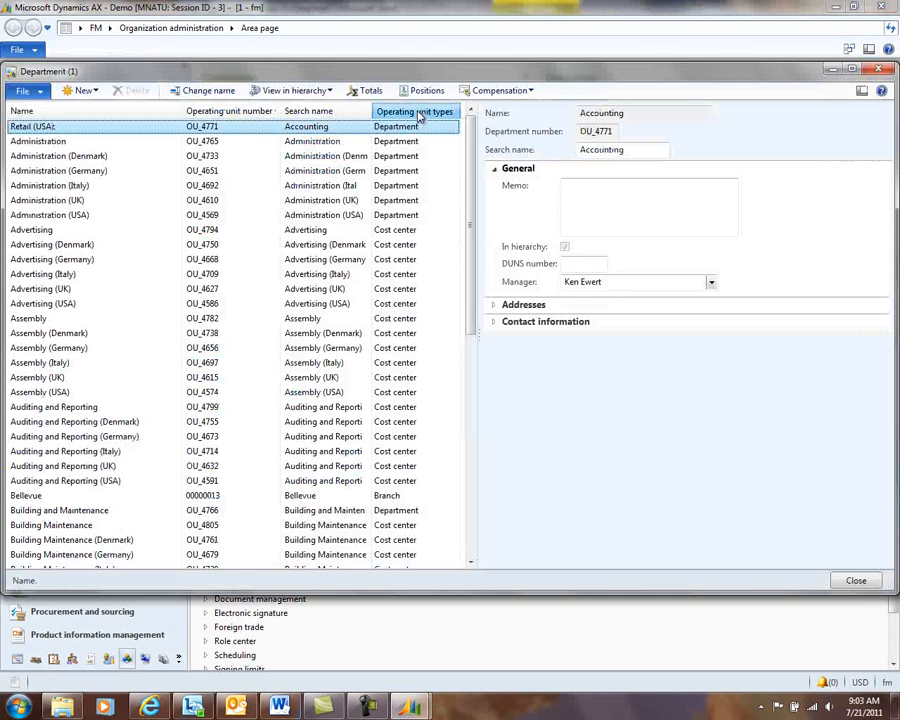
{"action": "left_click", "coordinate": [415, 112]}
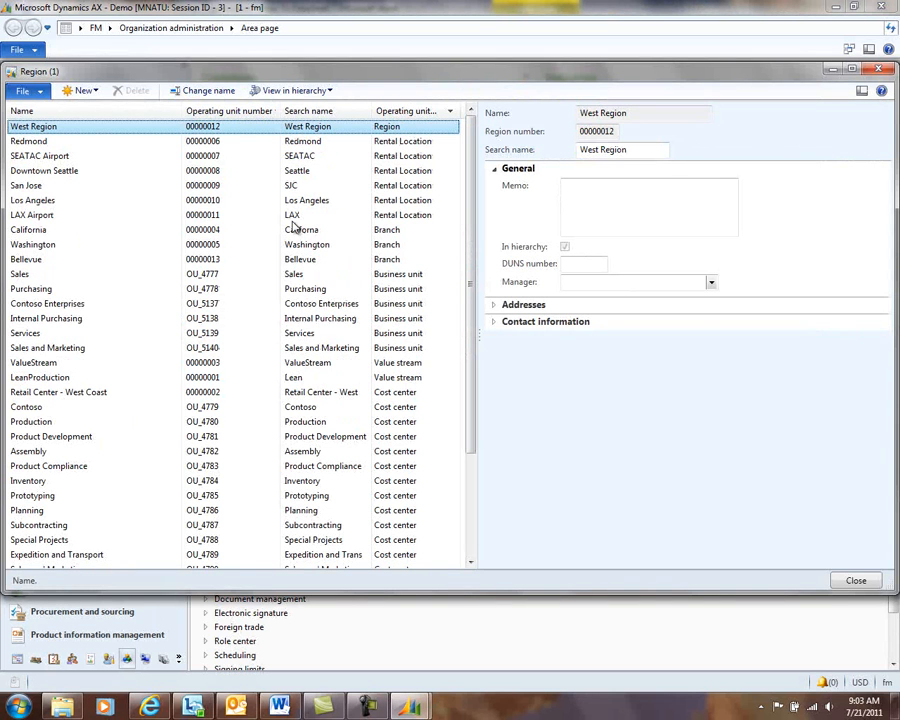
{"action": "left_click", "coordinate": [300, 262]}
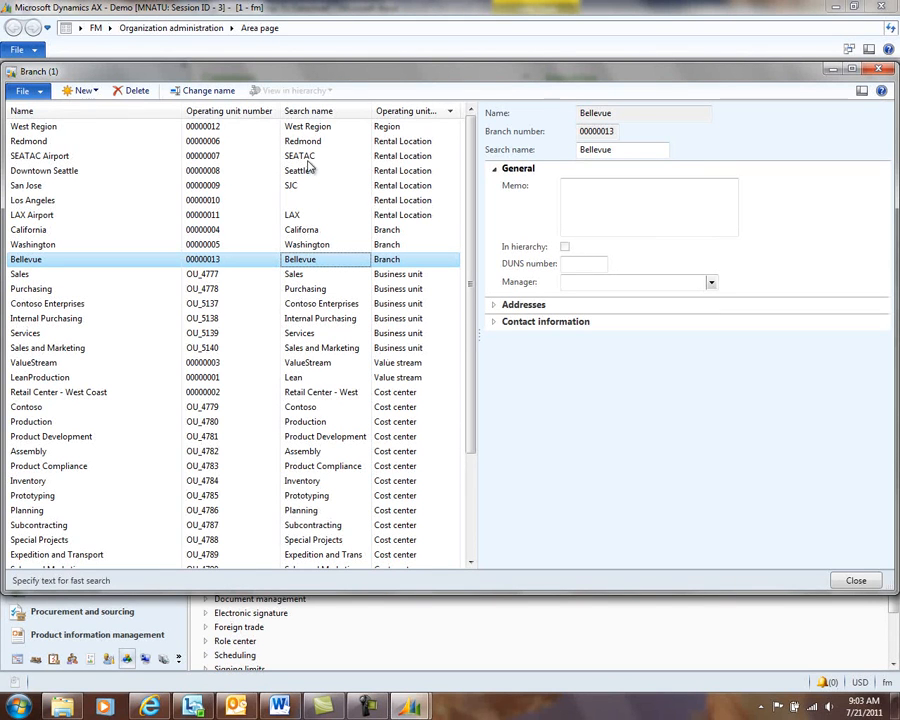
{"action": "left_click", "coordinate": [28, 142]}
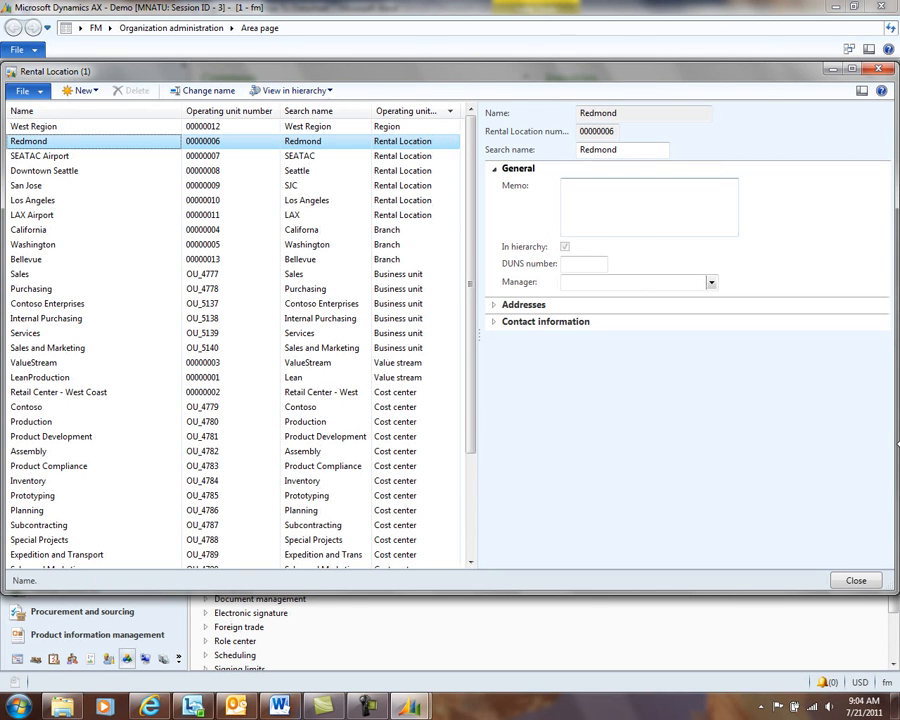
Close the operating units form and review the organization setup links in the General ledger module
{"action": "left_click", "coordinate": [858, 582]}
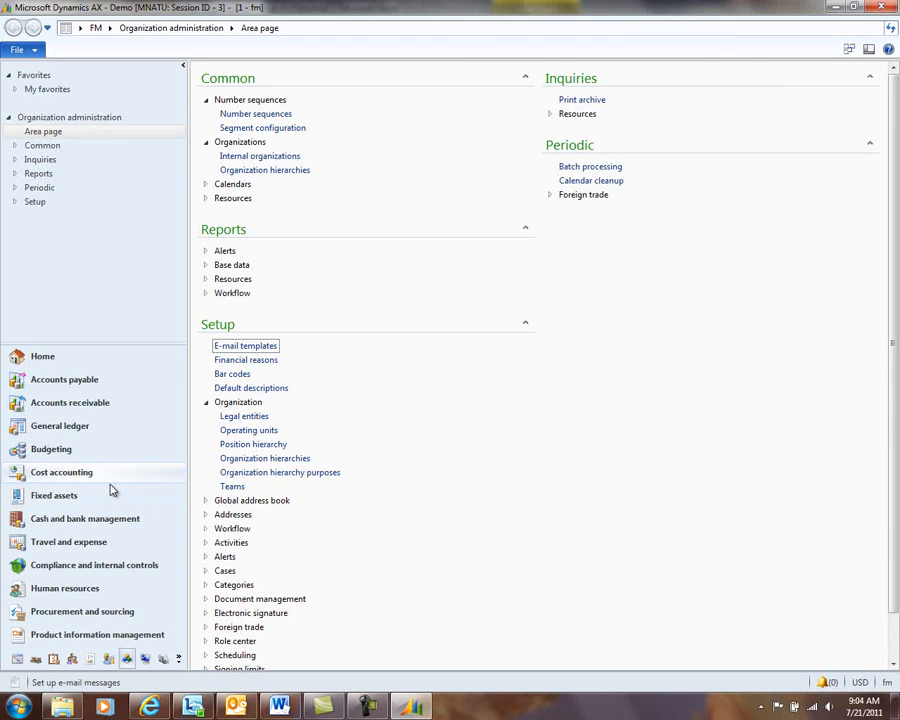
{"action": "left_click", "coordinate": [60, 426]}
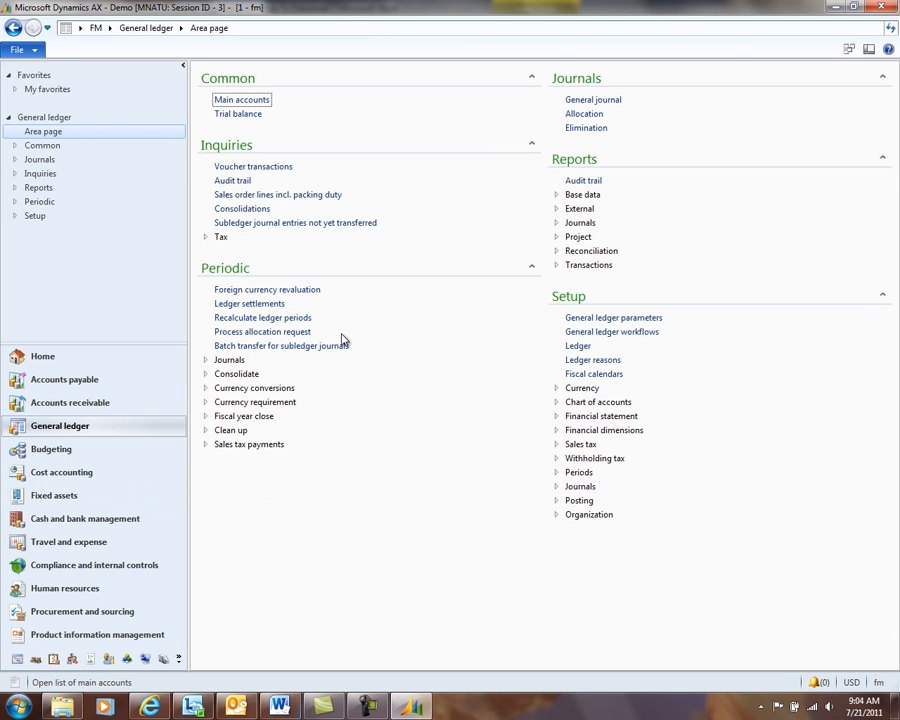
{"action": "left_click", "coordinate": [555, 517]}
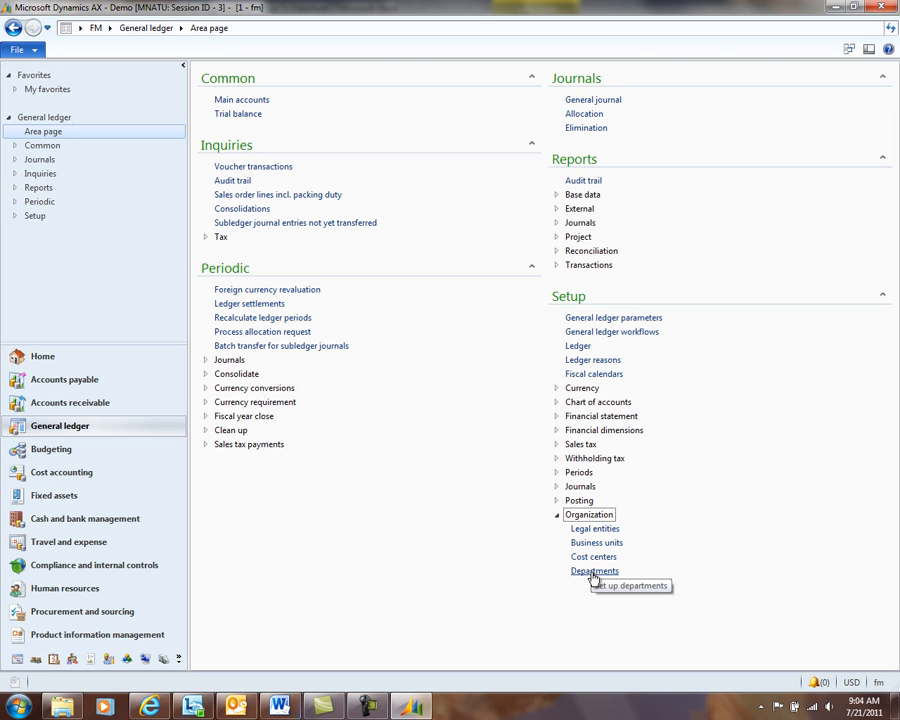
{"action": "left_click", "coordinate": [557, 515]}
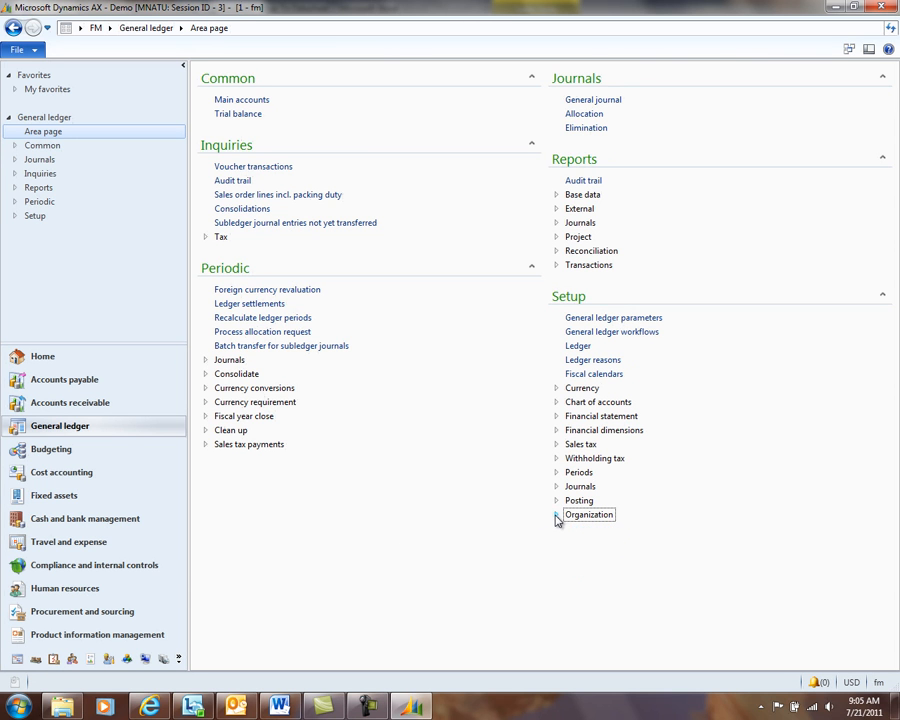
View the departments list under the Human resources organization links, and close the form
{"action": "left_click", "coordinate": [72, 589]}
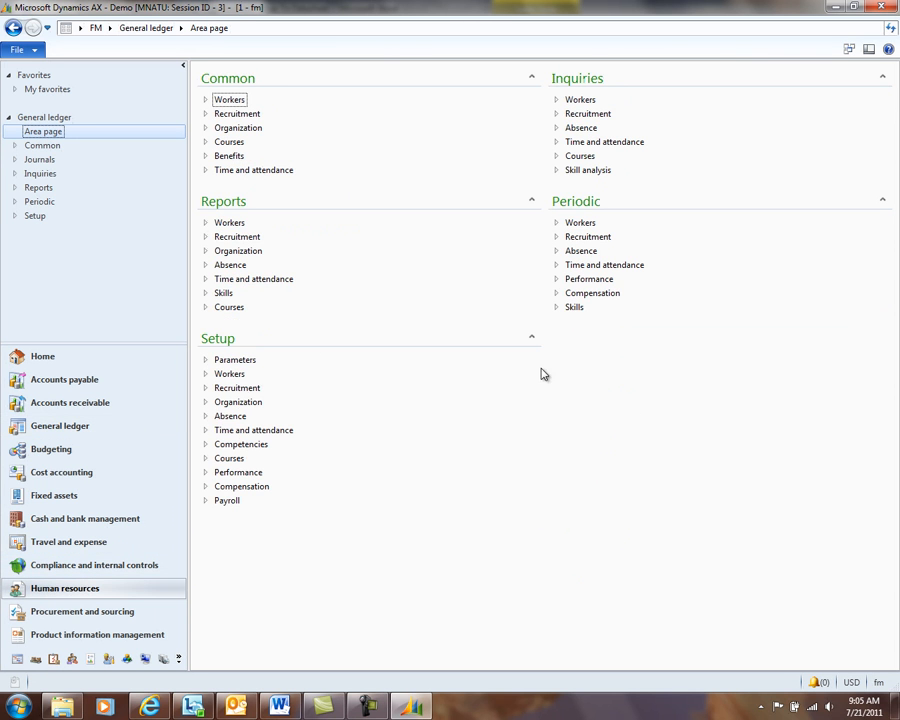
{"action": "left_click", "coordinate": [205, 127]}
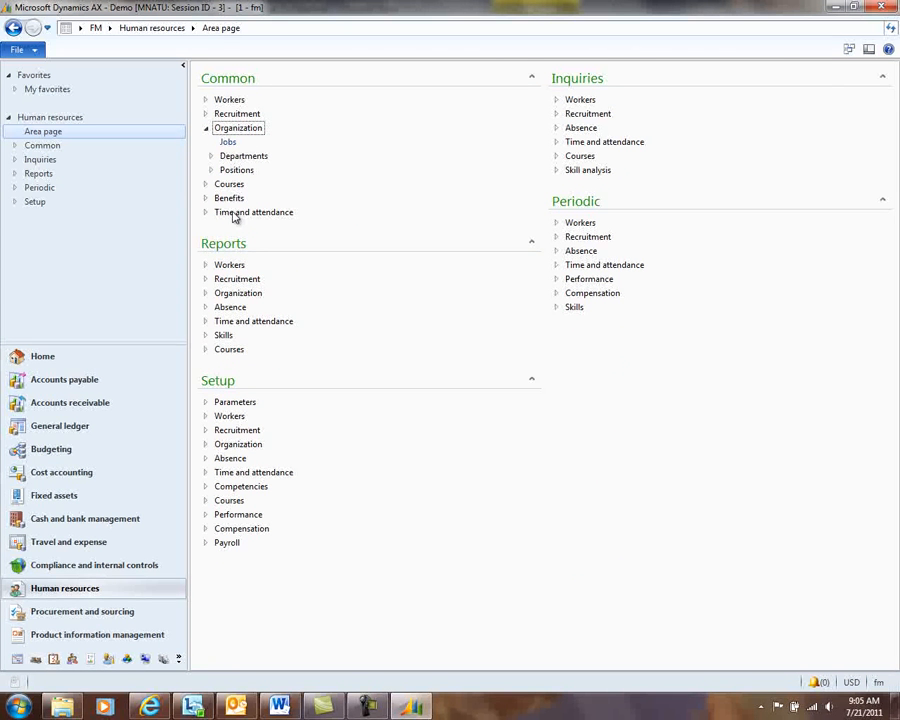
{"action": "left_click", "coordinate": [210, 157]}
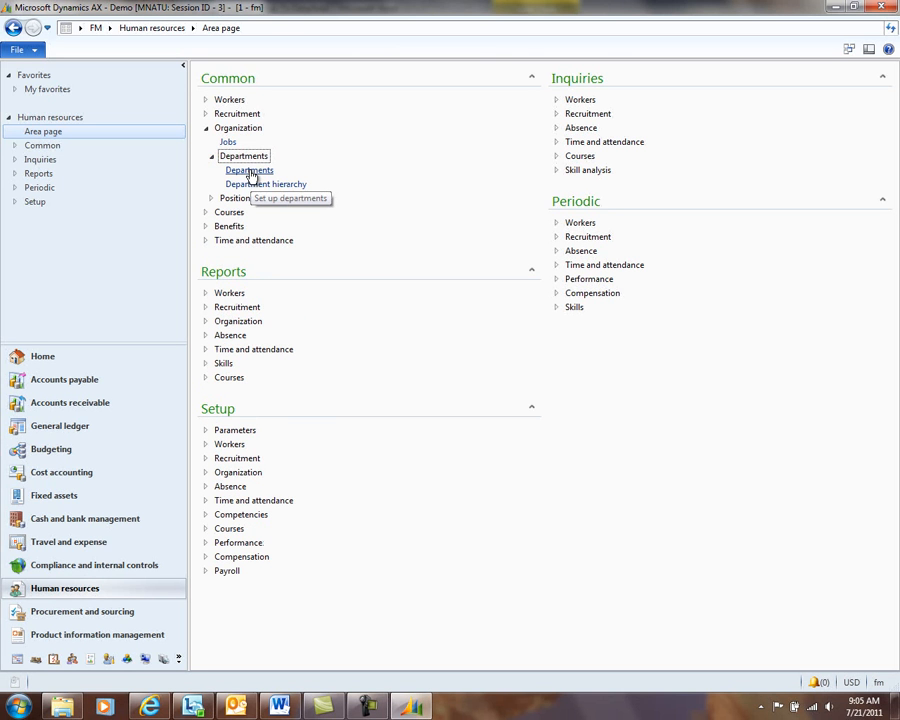
{"action": "left_click", "coordinate": [250, 172]}
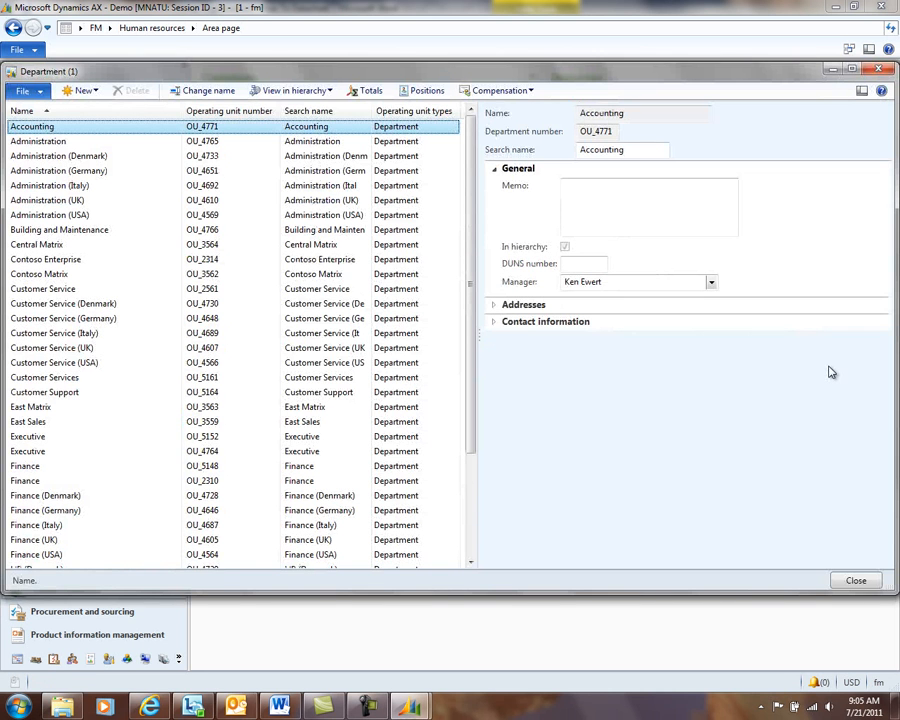
{"action": "left_click", "coordinate": [856, 581]}
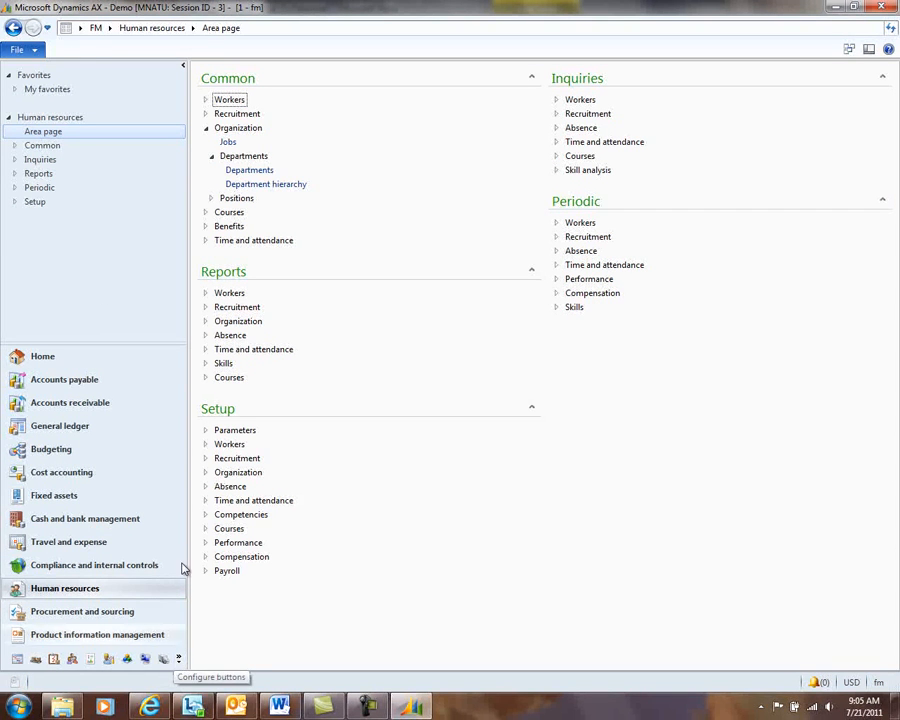
Browse the internal organizations list in Organization administration and view the types offered for a new internal organization without creating one
{"action": "left_click", "coordinate": [127, 662]}
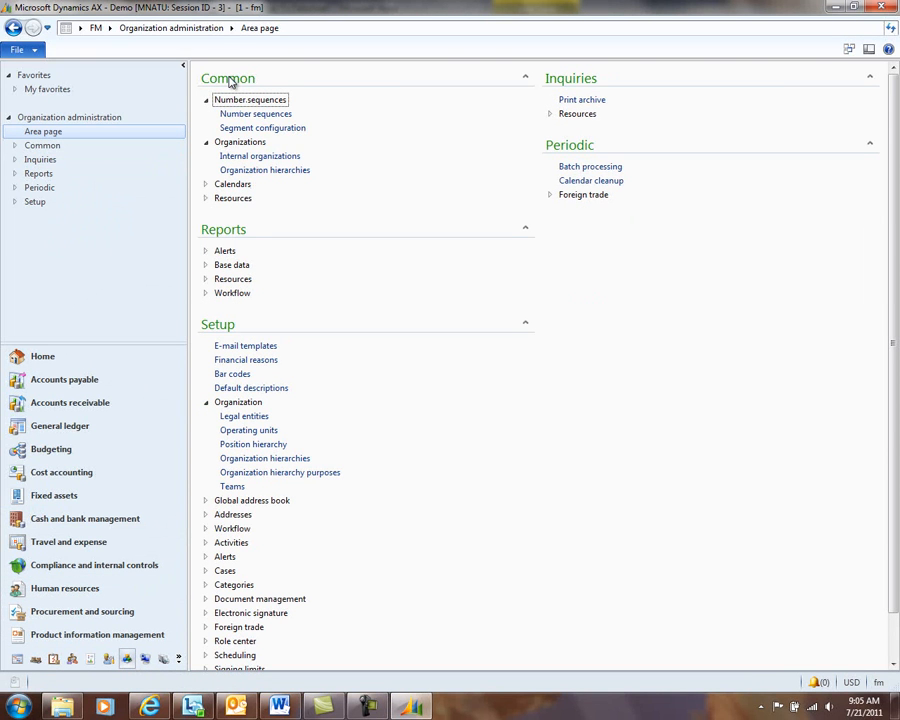
{"action": "left_click", "coordinate": [257, 156]}
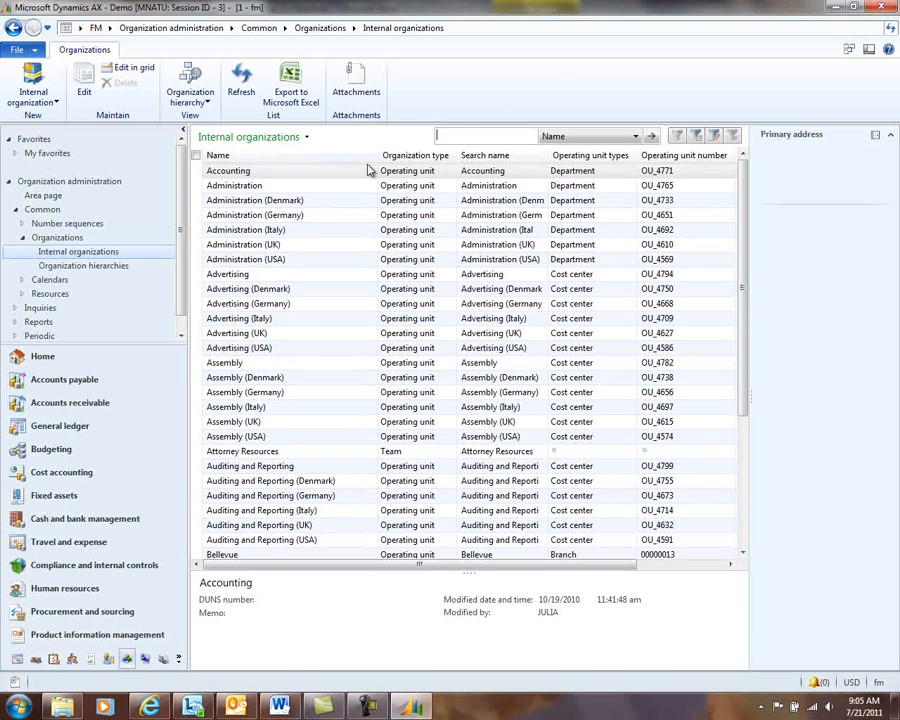
{"action": "left_click", "coordinate": [735, 484]}
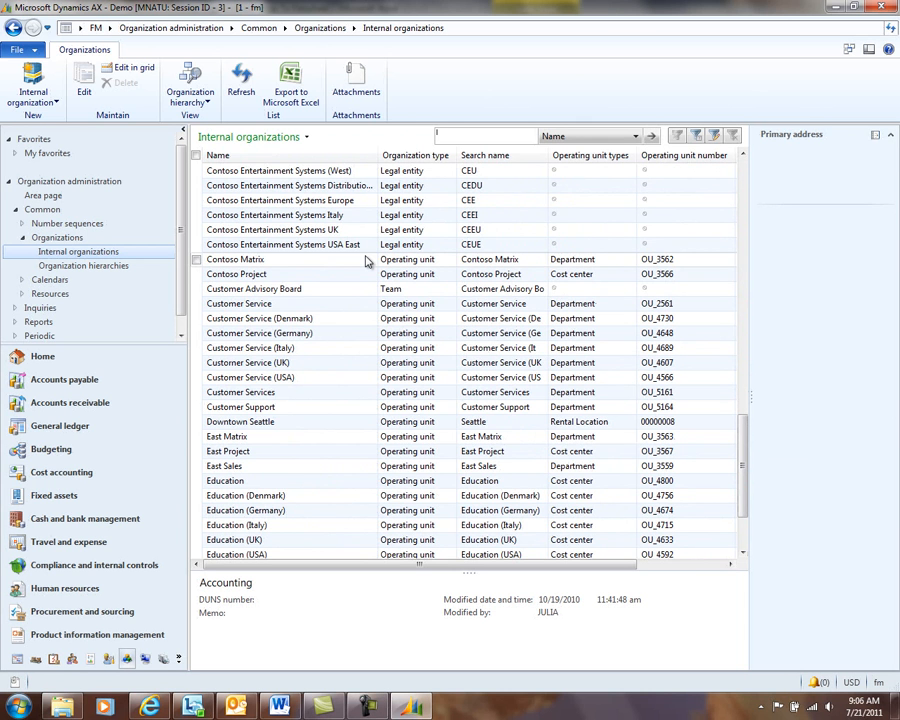
{"action": "left_click", "coordinate": [56, 103]}
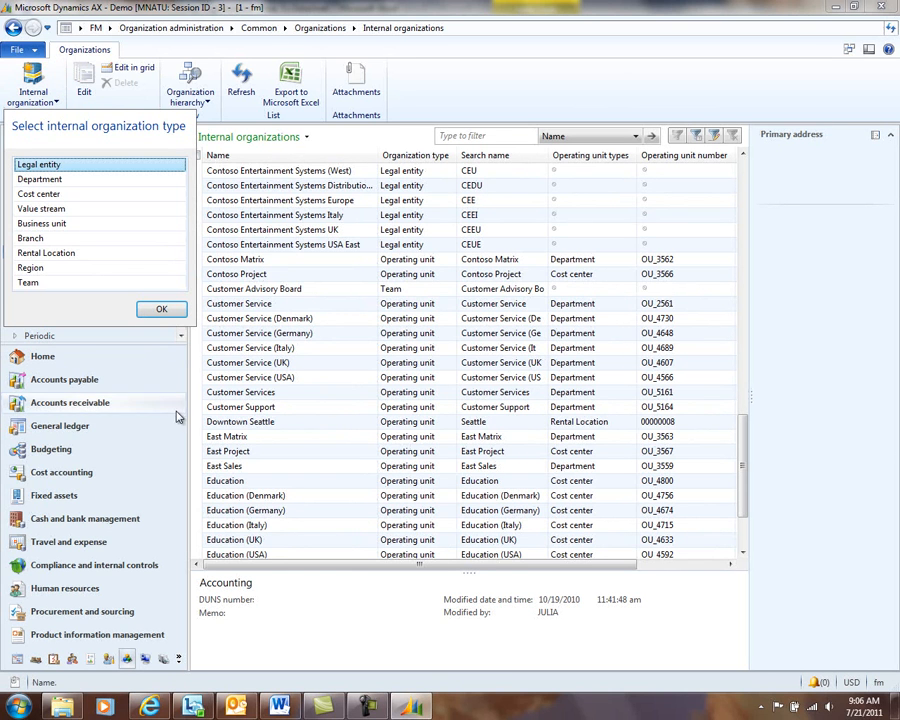
{"action": "key", "text": "Escape"}
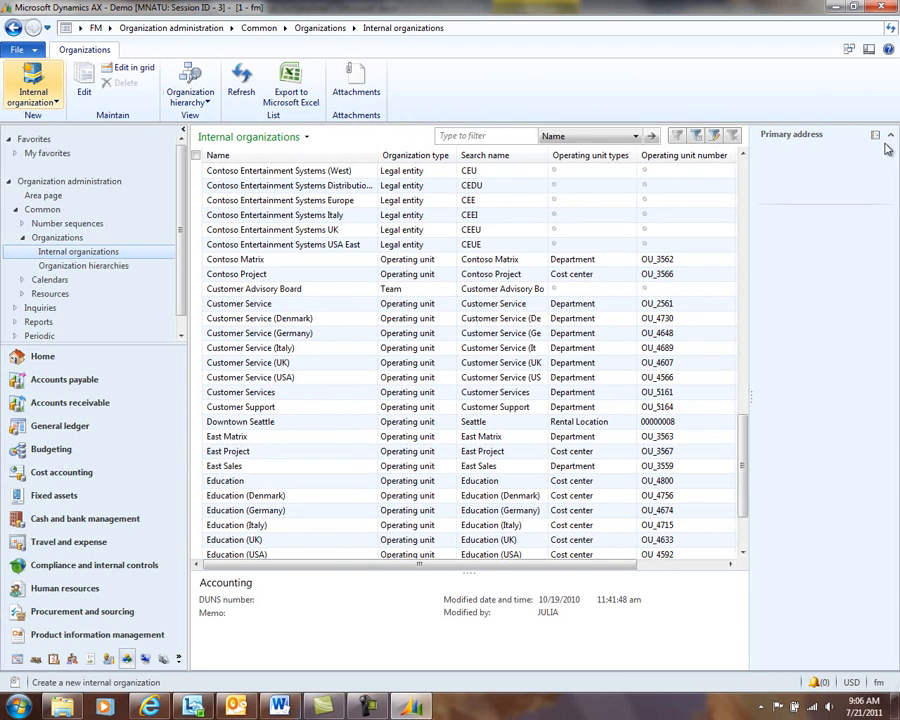
Preview Contoso Project, Education (Italy) and Customer Service in the list, and view the Customer Service department's detail form before closing it
{"action": "left_click", "coordinate": [266, 276]}
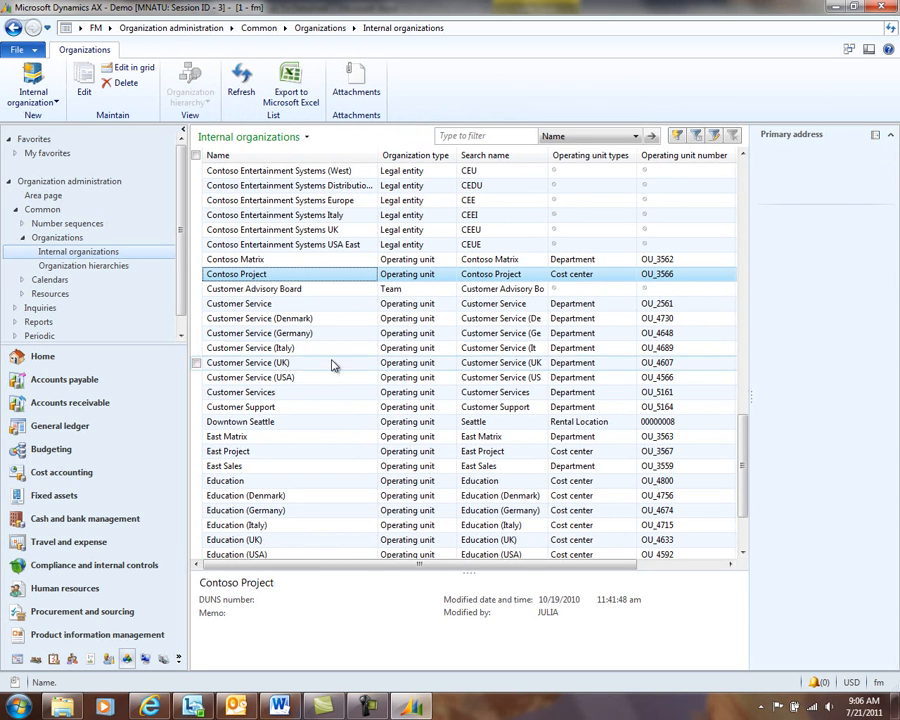
{"action": "left_click", "coordinate": [250, 525]}
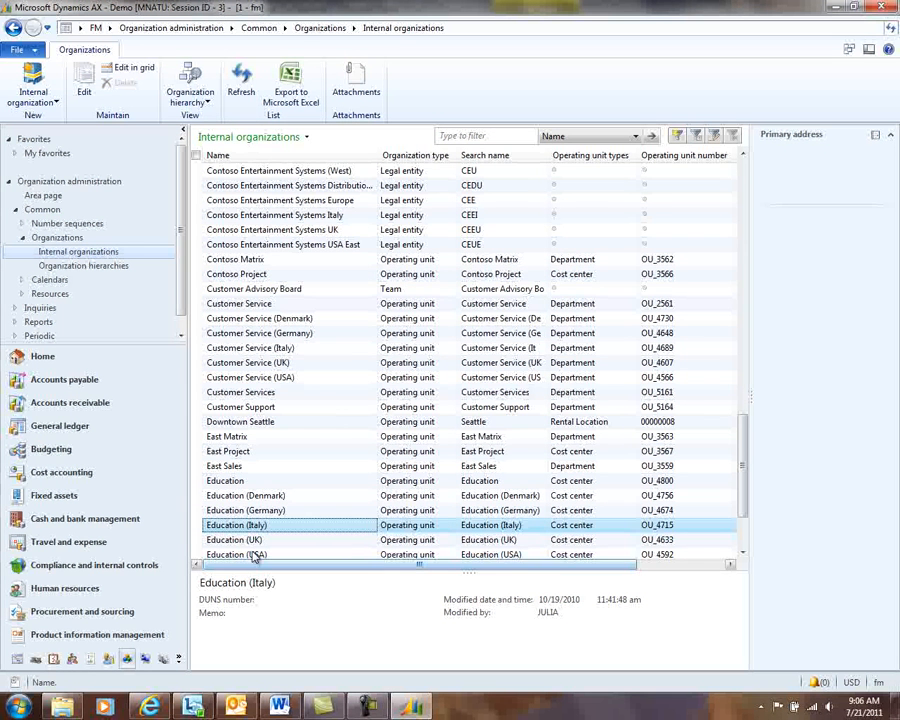
{"action": "left_click", "coordinate": [258, 303]}
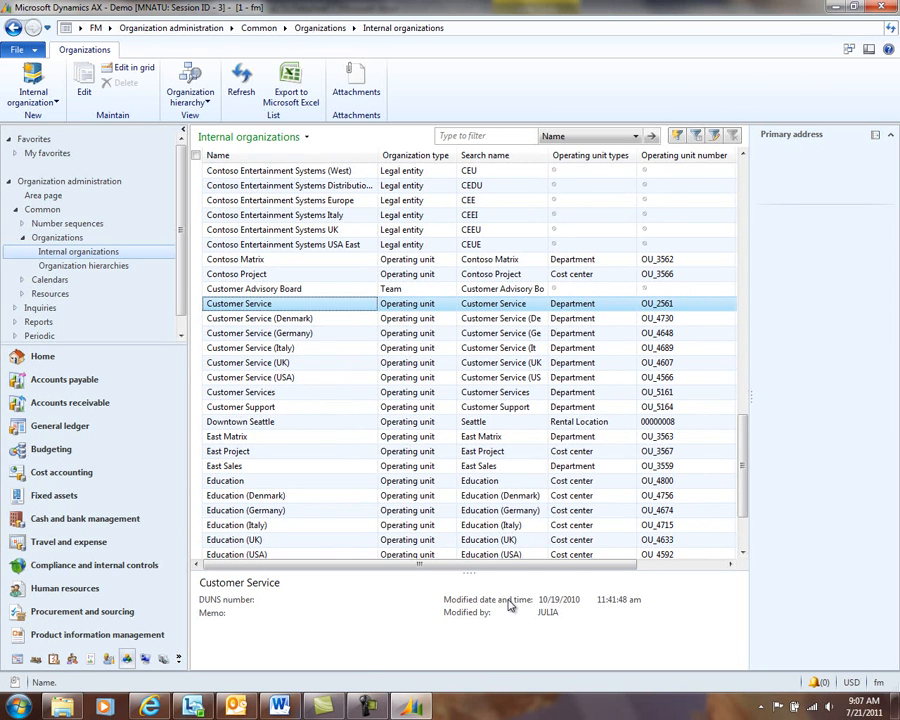
{"action": "double_click", "coordinate": [270, 305]}
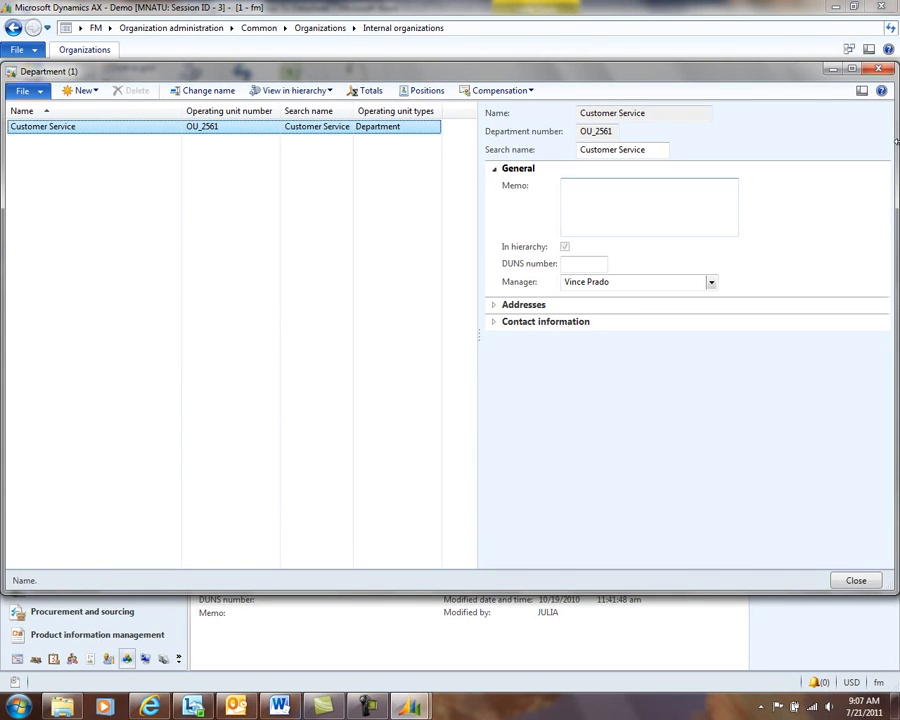
{"action": "left_click", "coordinate": [855, 580]}
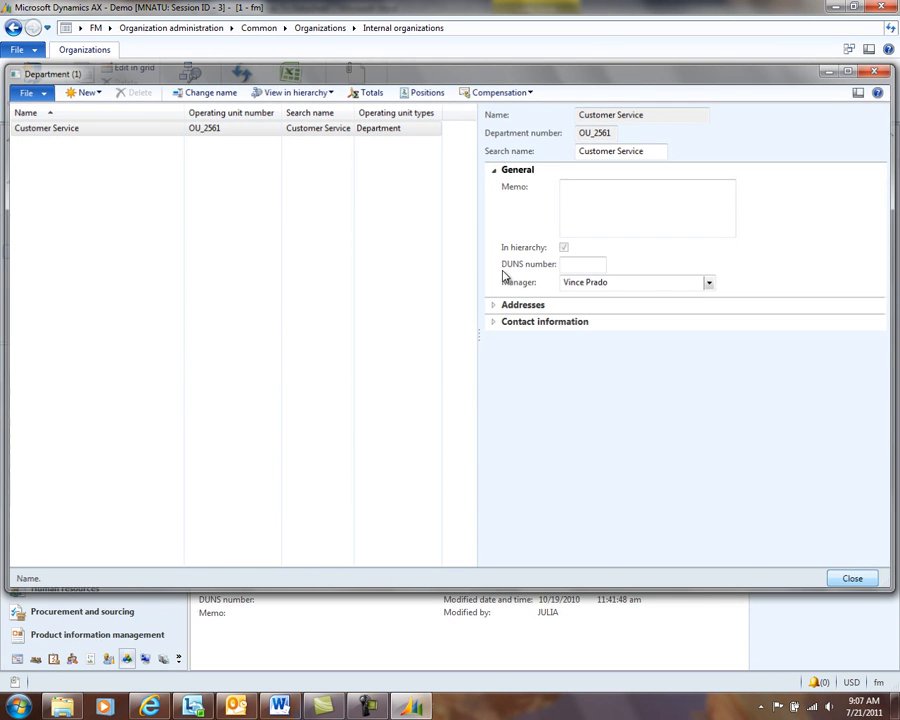